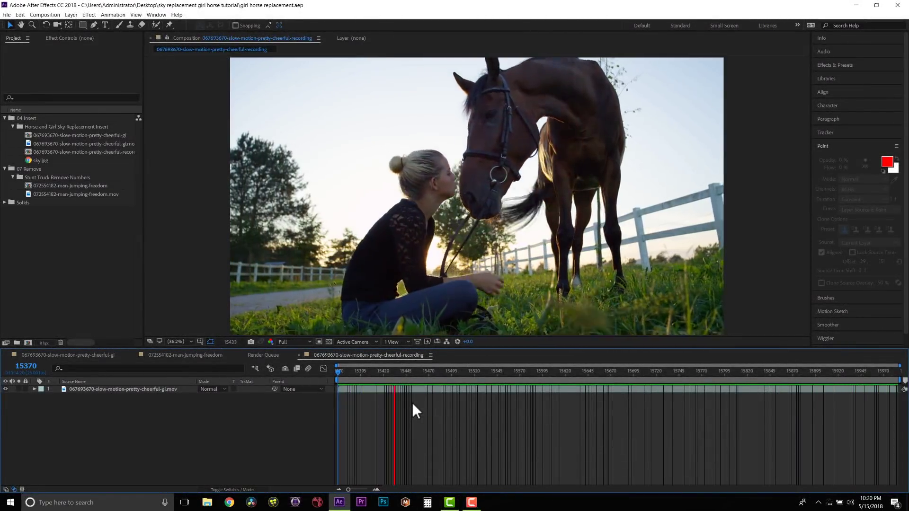
# Add sky.jpg to the composition beneath the horse footage and return to the composition view
pyautogui.press('space')
pyautogui.moveTo(40, 160); pyautogui.dragTo(115, 397)
pyautogui.doubleClick(115, 397)
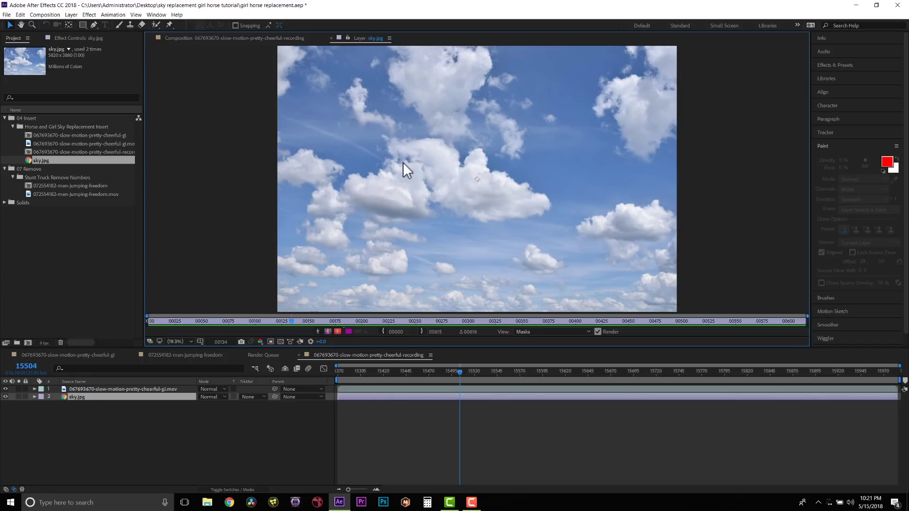
pyautogui.click(247, 40)
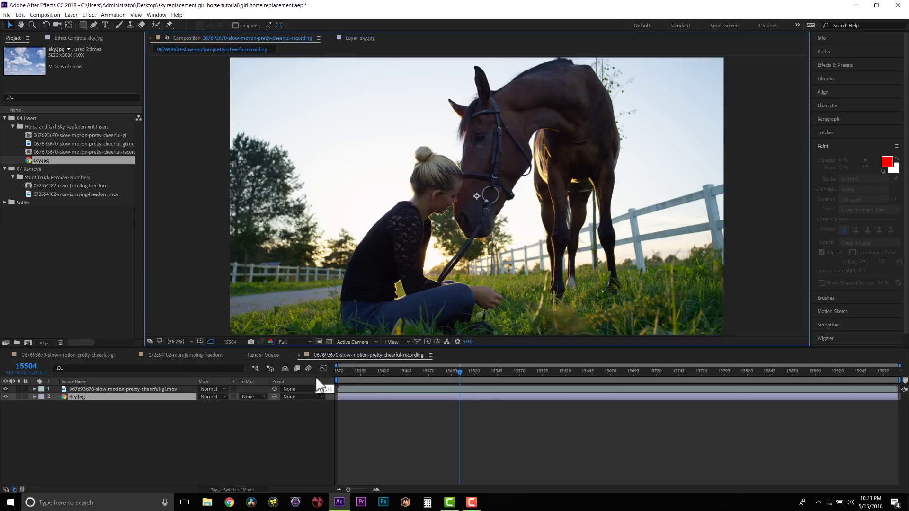
# Rename the horse footage layer "original plate" at the first frame of the composition
pyautogui.click(315, 376)
pyautogui.press('Home')
pyautogui.click(153, 389)
pyautogui.press('Return')
pyautogui.write('origional fo')
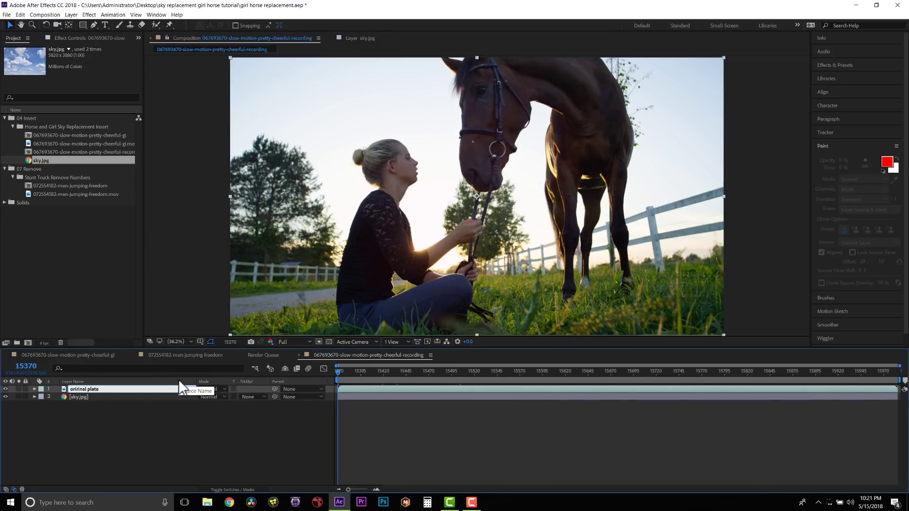
pyautogui.press('BackSpace')
pyautogui.press('BackSpace')
pyautogui.press('BackSpace')
pyautogui.press('BackSpace')
pyautogui.press('BackSpace')
pyautogui.press('BackSpace')
pyautogui.press('BackSpace')
pyautogui.press('BackSpace')
pyautogui.press('BackSpace')
pyautogui.write('ginal plate')
pyautogui.press('Return')
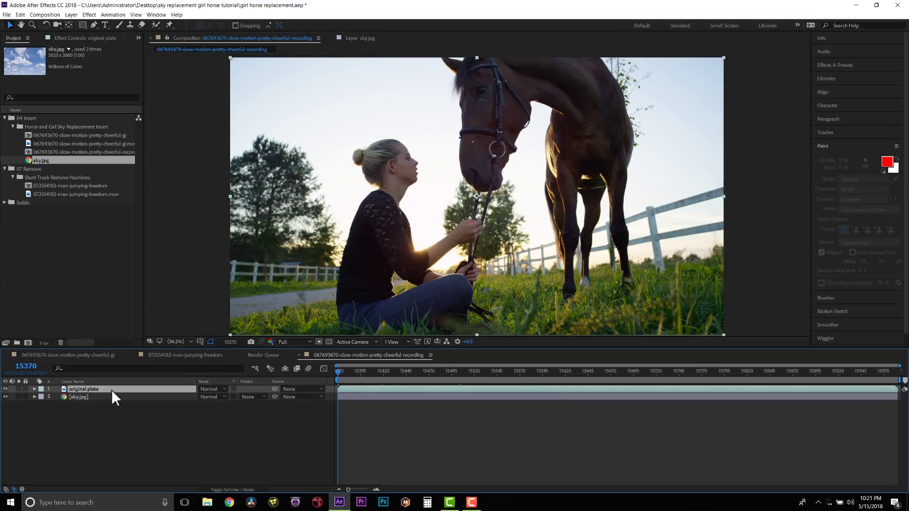
# Duplicate the original plate layer and rename the copy "primatte studio key"
pyautogui.hotkey('ctrl', 'd')
pyautogui.rightClick(111, 390)
pyautogui.click(129, 385)
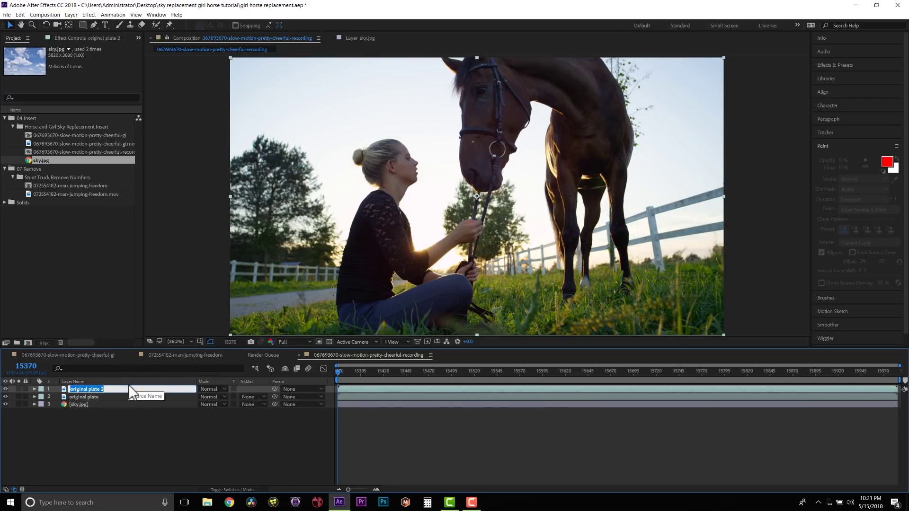
pyautogui.write('primatte studio key')
pyautogui.press('Return')
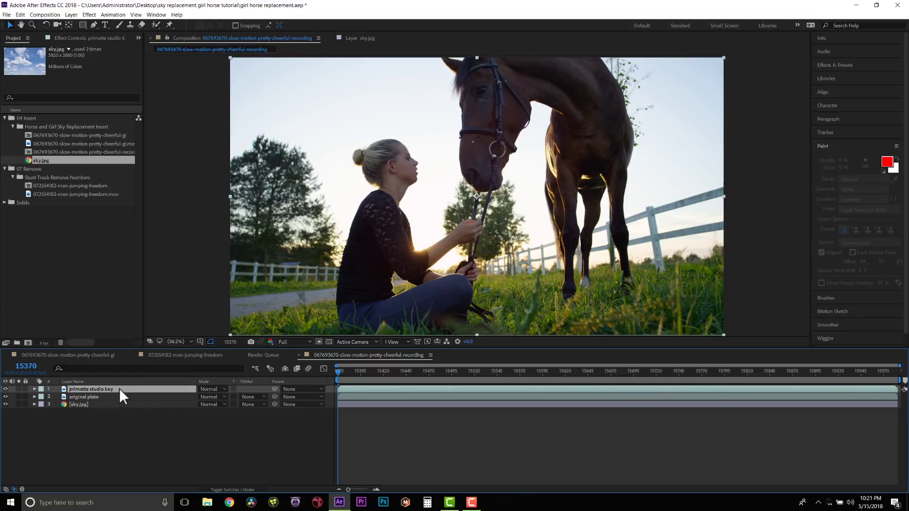
# Apply BCC Primatte Studio to the primatte studio key layer and move its on-screen controls closer to the image
pyautogui.click(848, 67)
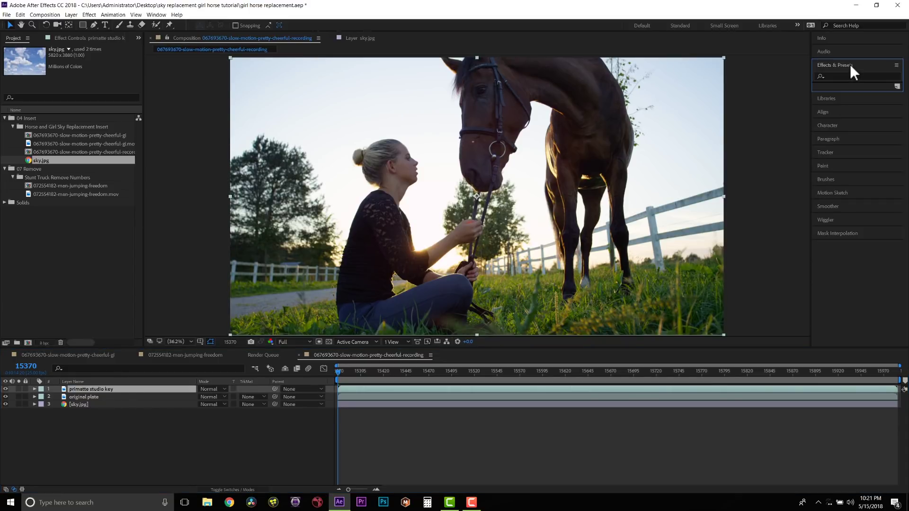
pyautogui.click(840, 76)
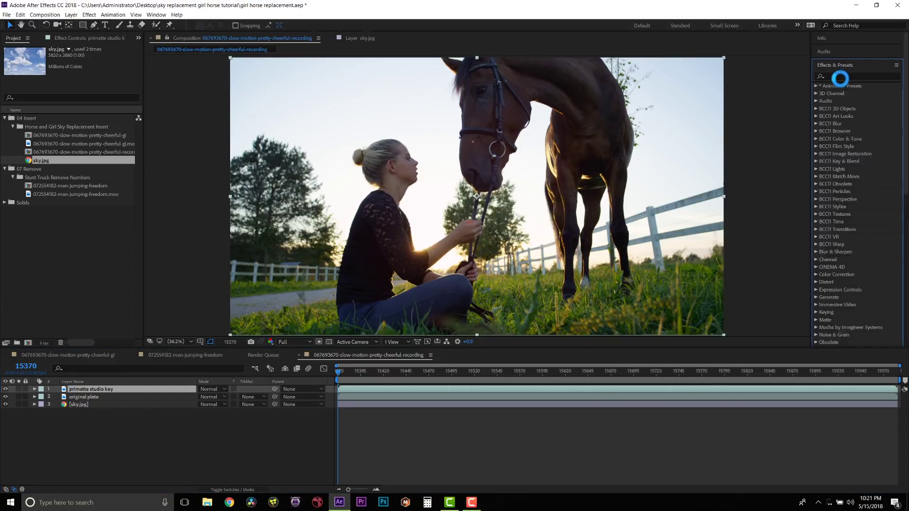
pyautogui.write('prim')
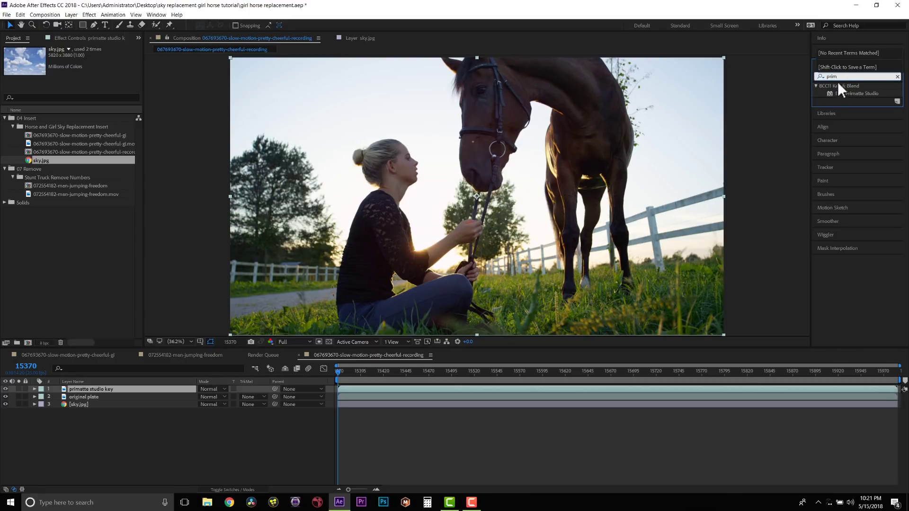
pyautogui.moveTo(857, 93); pyautogui.dragTo(96, 388)
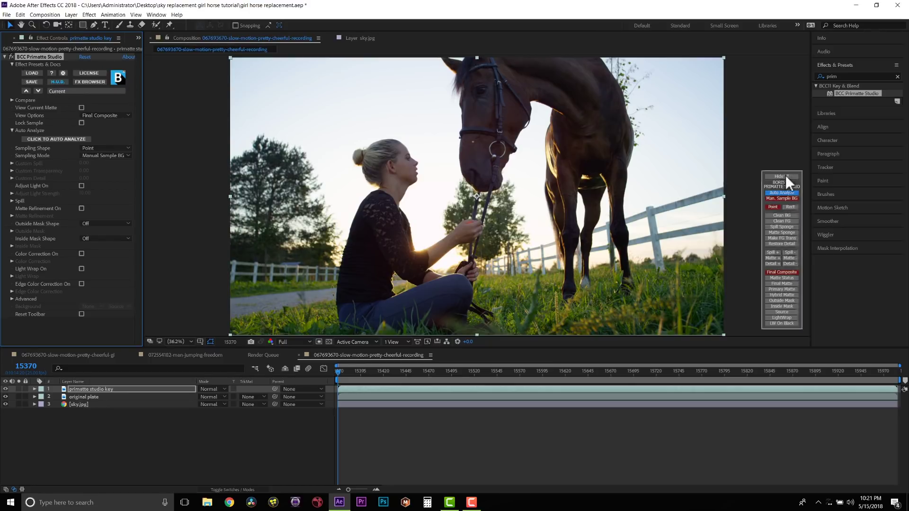
pyautogui.moveTo(793, 172); pyautogui.dragTo(764, 146)
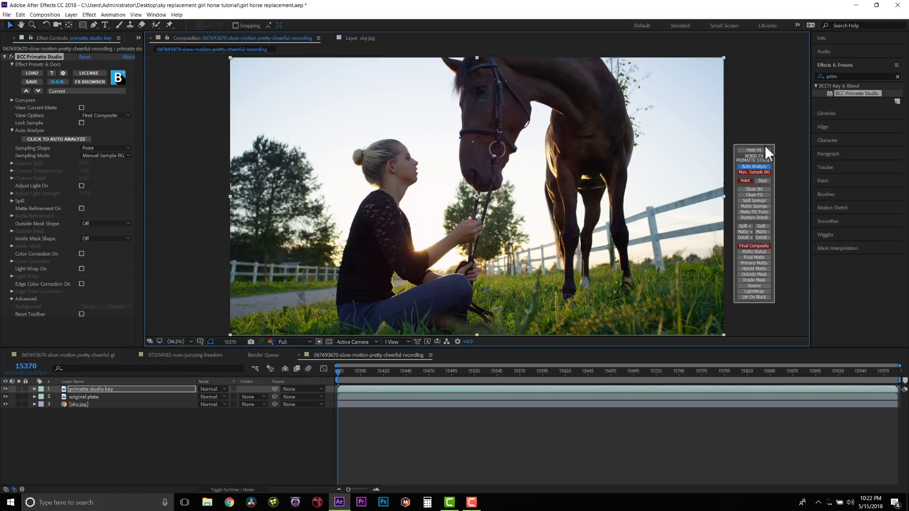
# Hide the original plate and sky layers, and key out the bright sky with rectangle sampling on both sides of the horse
pyautogui.click(5, 397)
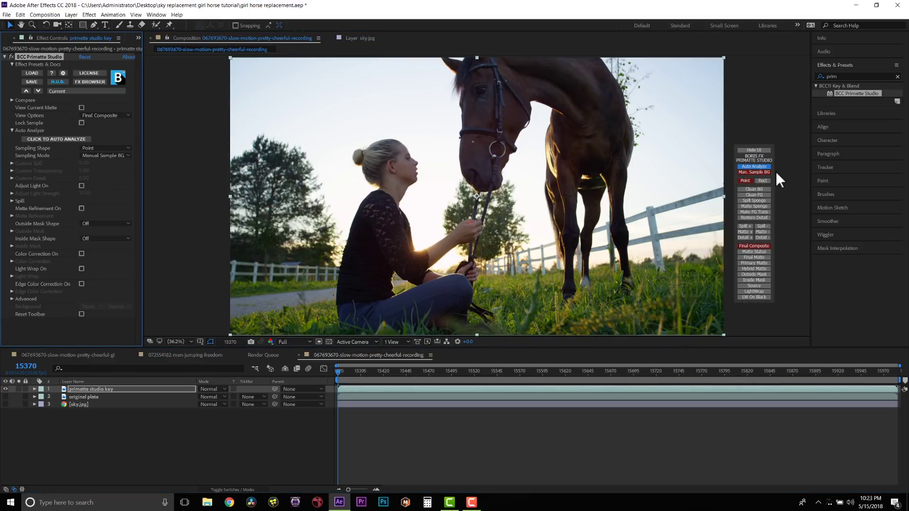
pyautogui.moveTo(687, 90); pyautogui.dragTo(677, 148)
pyautogui.click(762, 180)
pyautogui.moveTo(675, 73); pyautogui.dragTo(652, 192)
pyautogui.moveTo(427, 115); pyautogui.dragTo(462, 192)
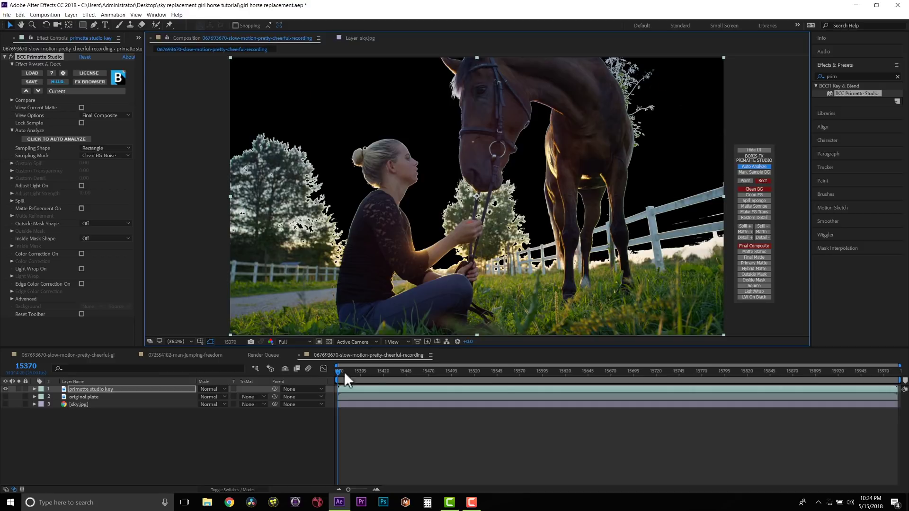
# Clean the remaining sky around the upper branches at frame 15591 and set the sampling mode to Clean FG Noise
pyautogui.moveTo(350, 373); pyautogui.dragTo(541, 377)
pyautogui.moveTo(642, 71); pyautogui.dragTo(623, 70)
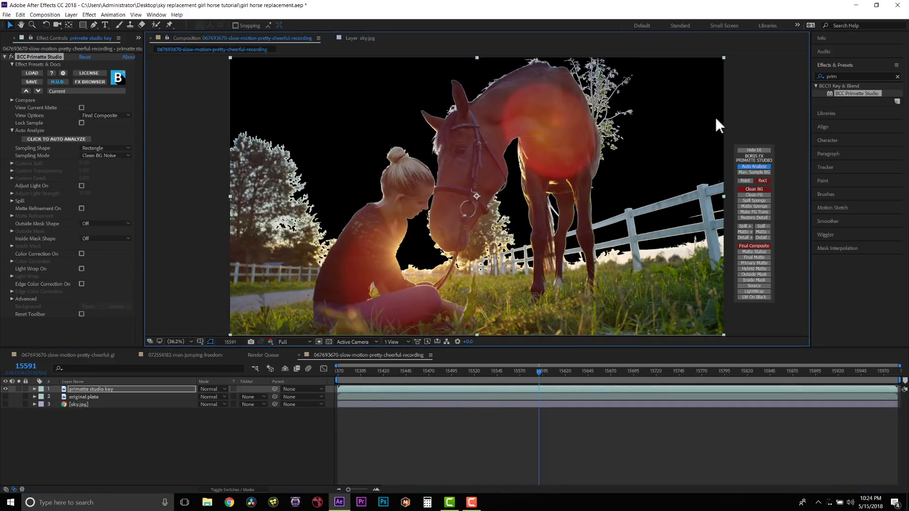
pyautogui.click(759, 195)
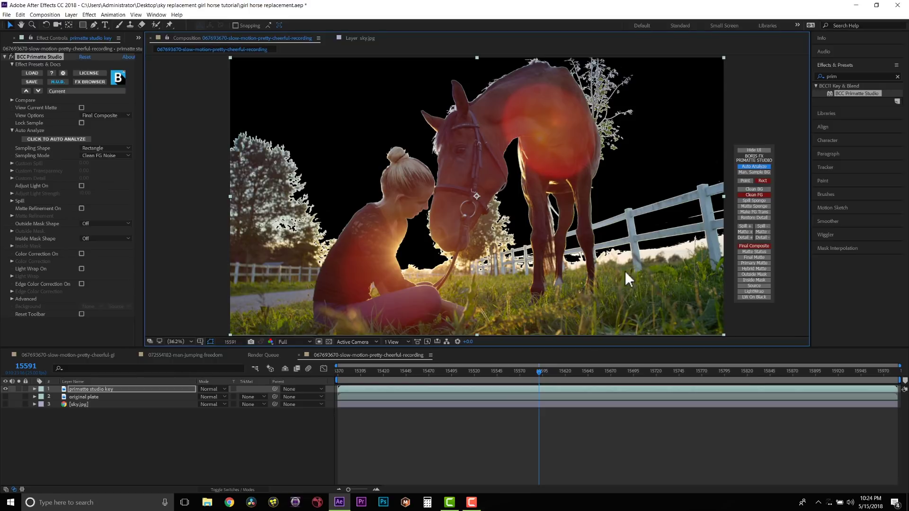
# Go to frame 15908 and set the Primatte Studio sampling mode to Detail+
pyautogui.click(827, 374)
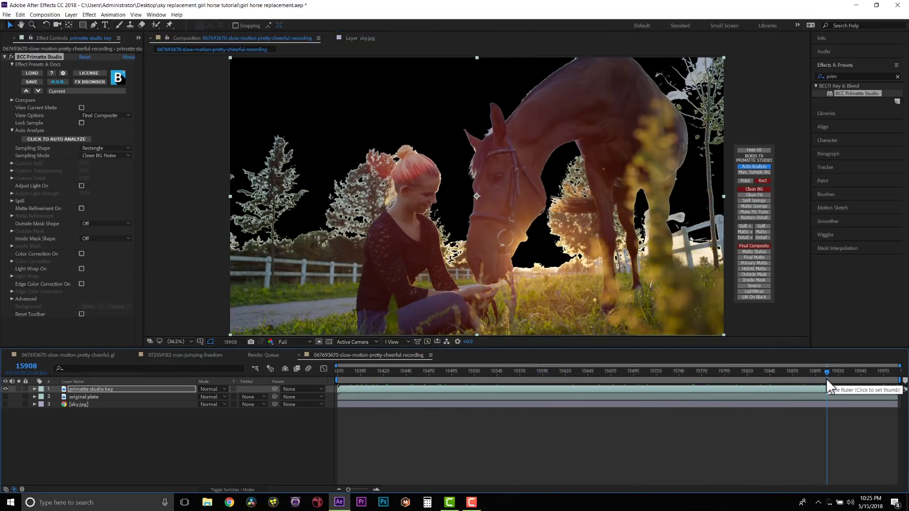
pyautogui.click(766, 257)
pyautogui.click(743, 237)
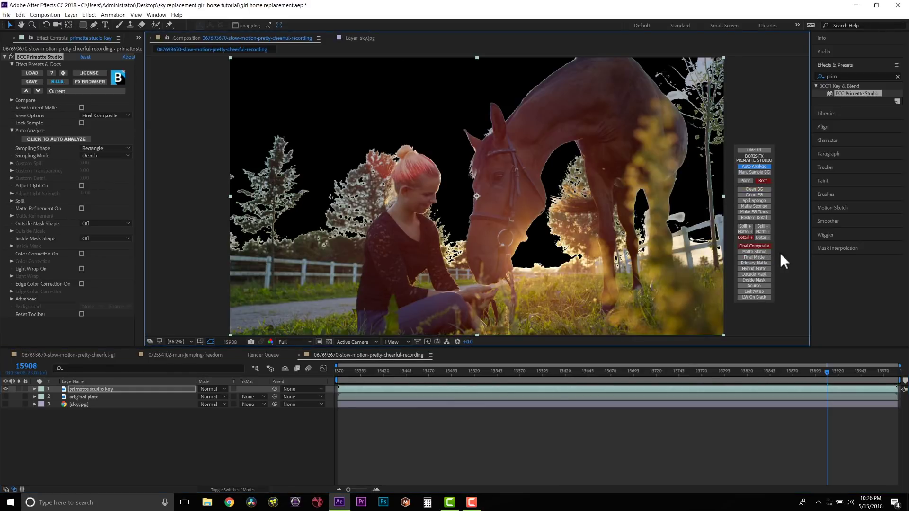
# Turn on Edge Color Correction and Hybrid Enable for the key, and check the result at frames 15974 and 15552
pyautogui.click(81, 284)
pyautogui.click(109, 280)
pyautogui.click(11, 330)
pyautogui.click(81, 304)
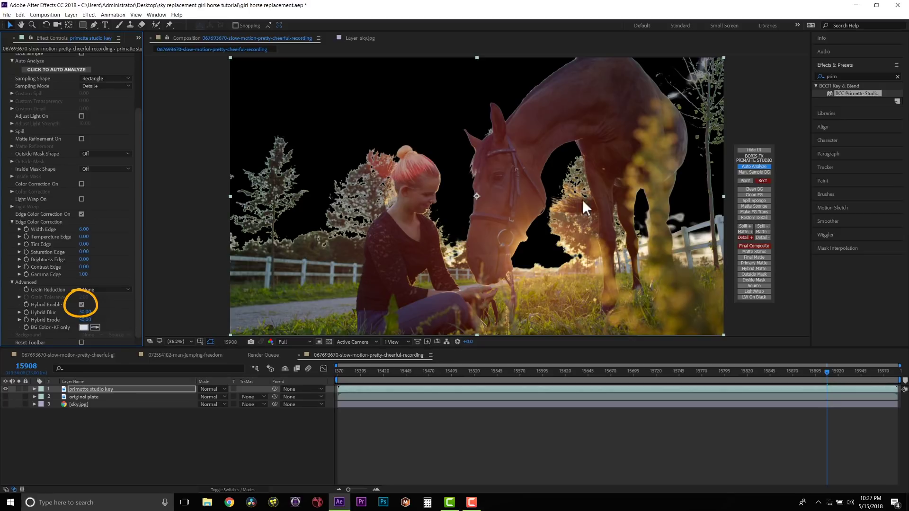
pyautogui.click(887, 373)
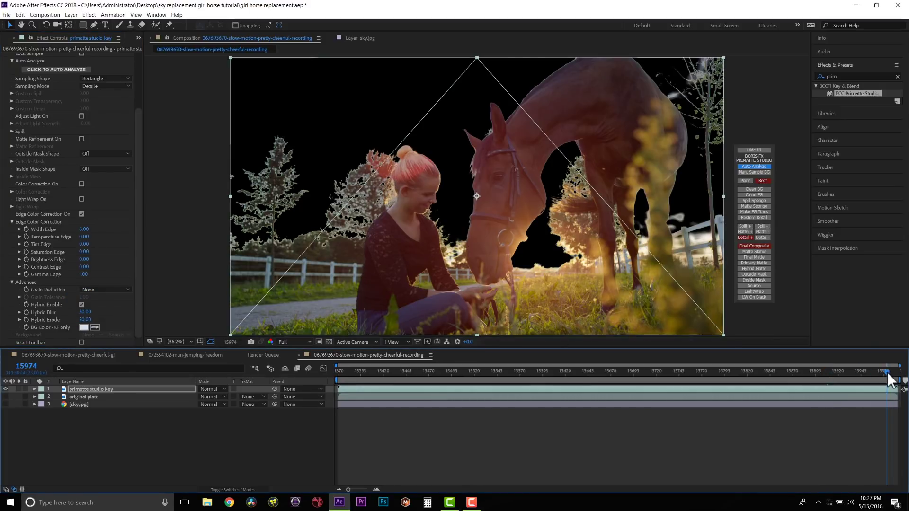
pyautogui.click(504, 372)
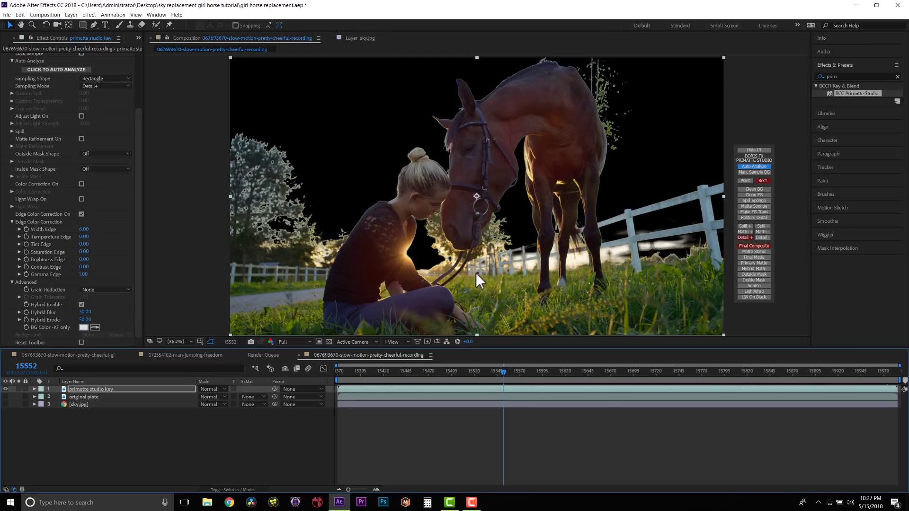
# Show the original plate layer again and start sampling the Primatte Studio BG Color at frame 15511
pyautogui.click(5, 397)
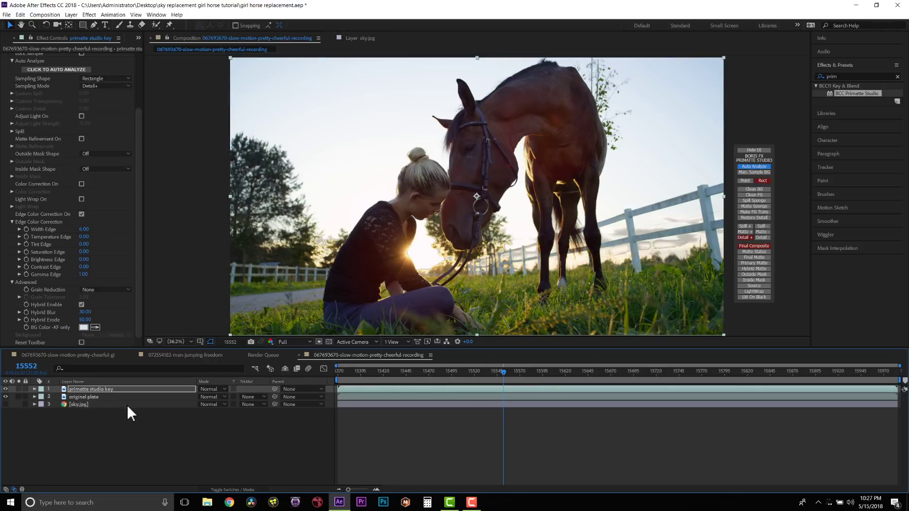
pyautogui.click(127, 397)
pyautogui.moveTo(445, 374); pyautogui.dragTo(468, 372)
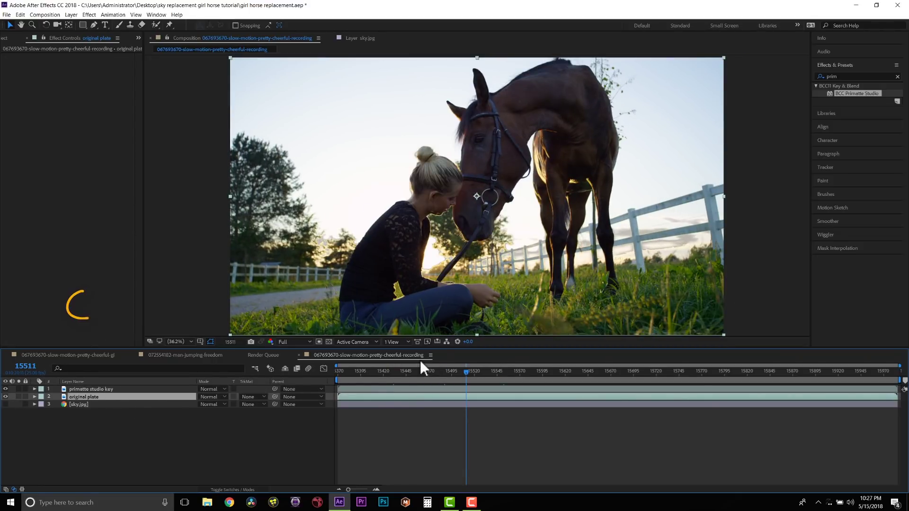
pyautogui.click(95, 389)
pyautogui.scroll(-8, 100, 317)
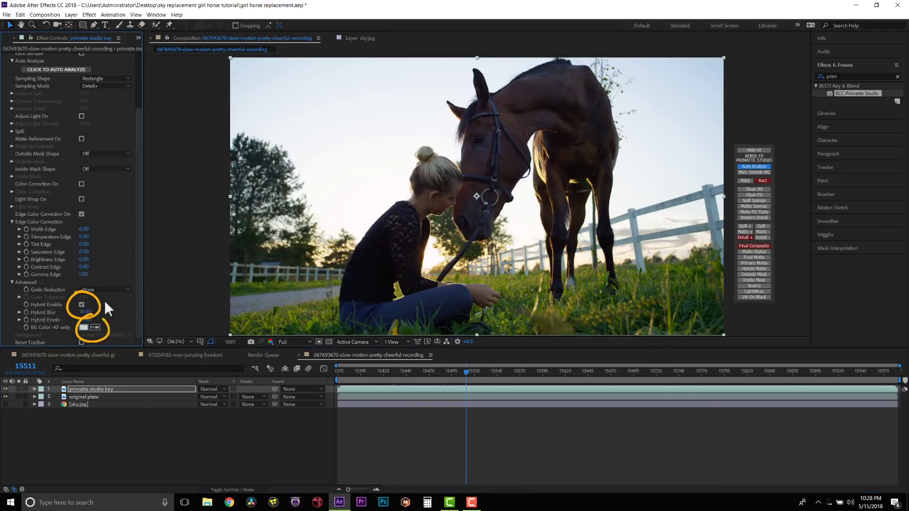
pyautogui.click(95, 328)
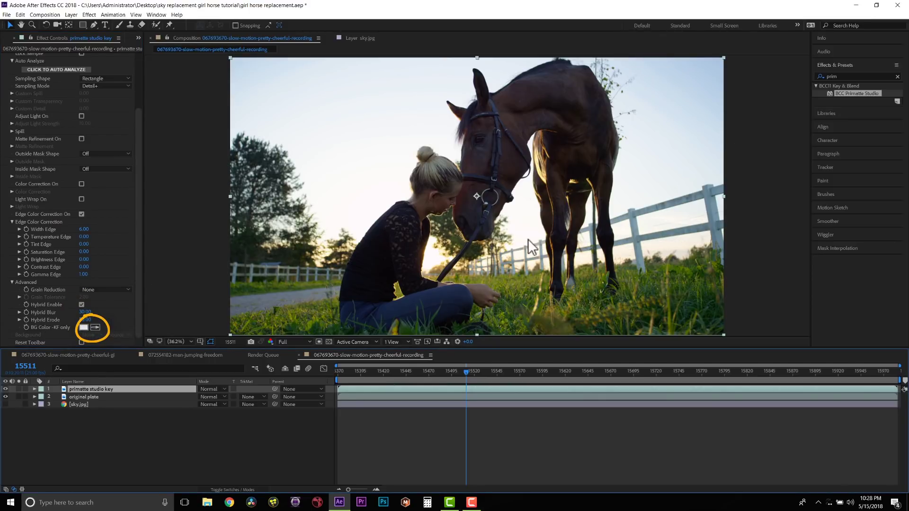
# Duplicate the original plate layer and rename the copy "sky replacement Mocha Pro"
pyautogui.hotkey('ctrl', 'Down')
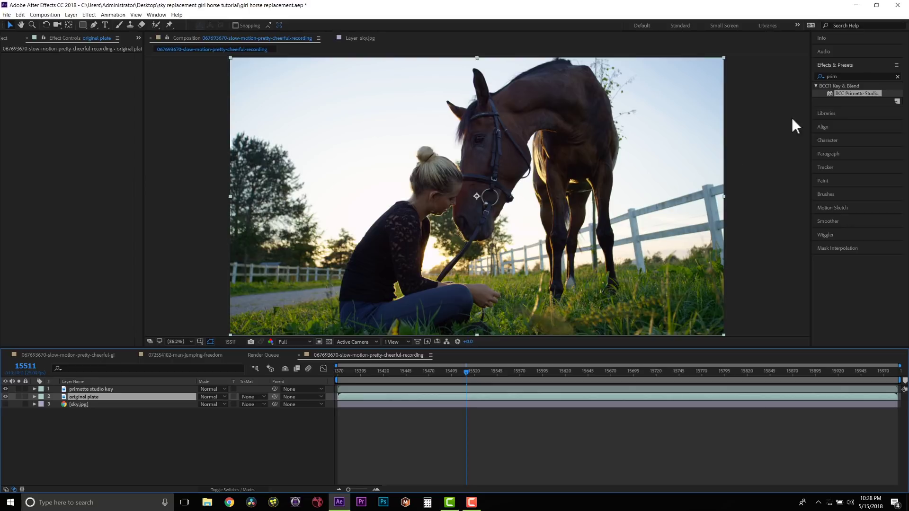
pyautogui.hotkey('ctrl', 'f')
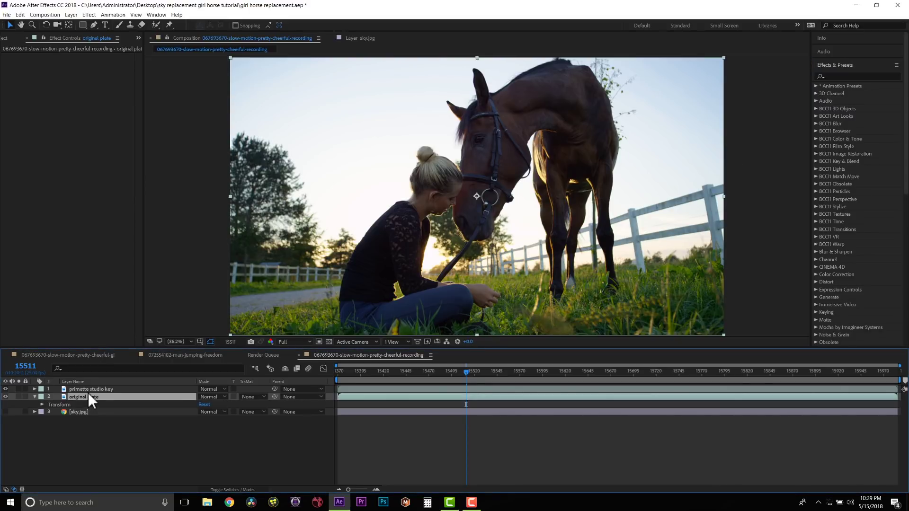
pyautogui.hotkey('ctrl', 'd')
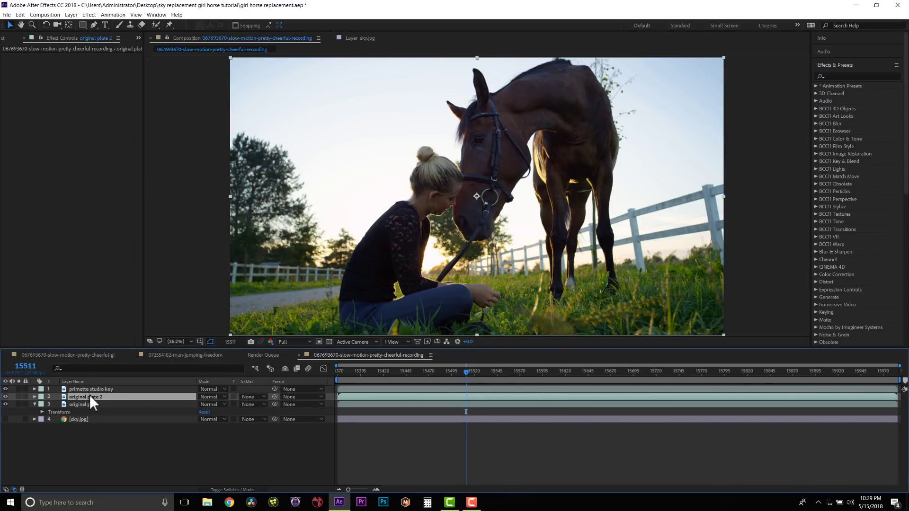
pyautogui.rightClick(89, 395)
pyautogui.click(118, 388)
pyautogui.write('sky replacement Moc')
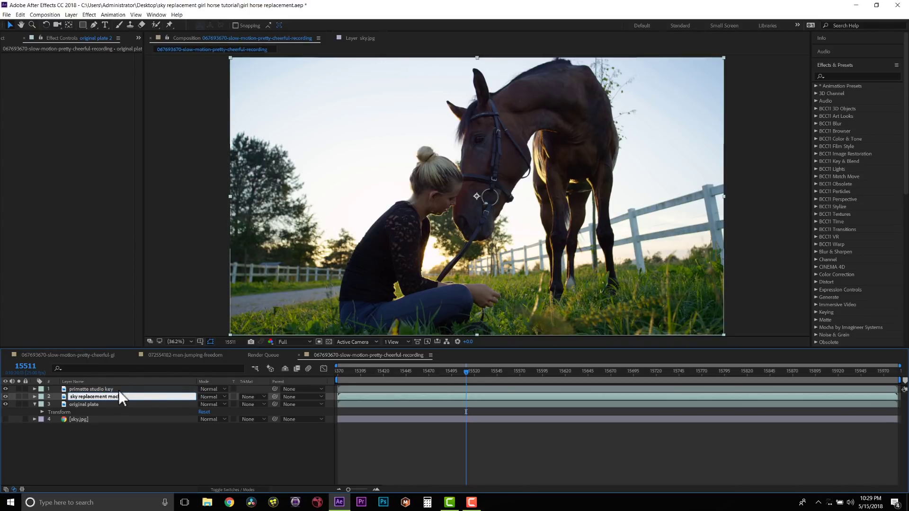
pyautogui.write('ha Pro')
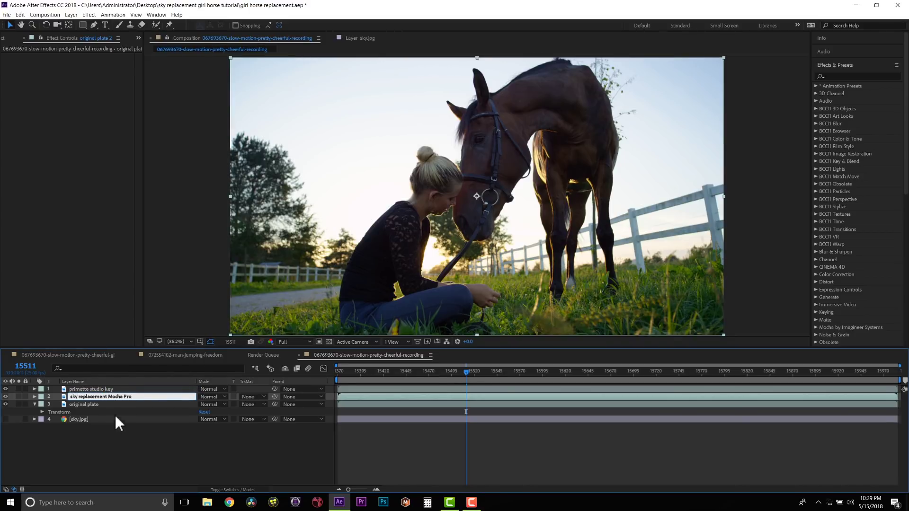
pyautogui.press('Return')
# Apply the mocha Pro effect to the sky replacement Mocha Pro layer and launch the mocha interface
pyautogui.click(846, 76)
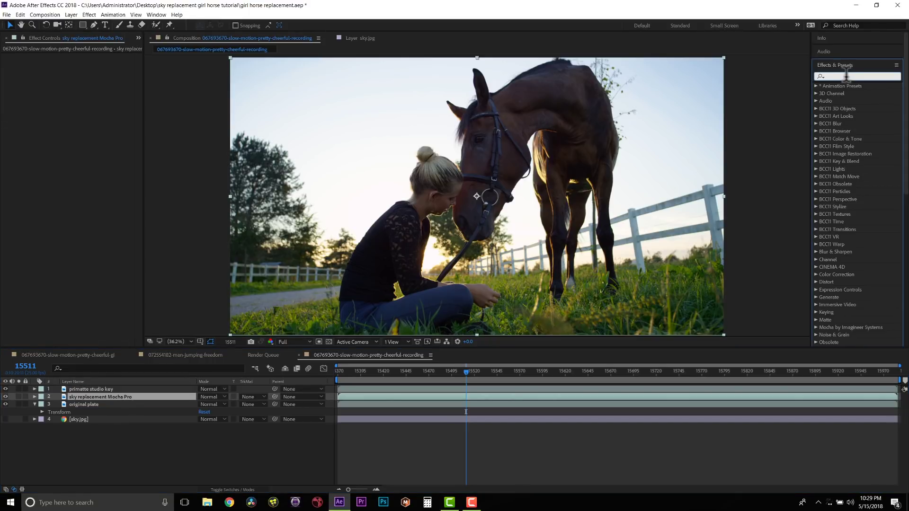
pyautogui.write('mocha')
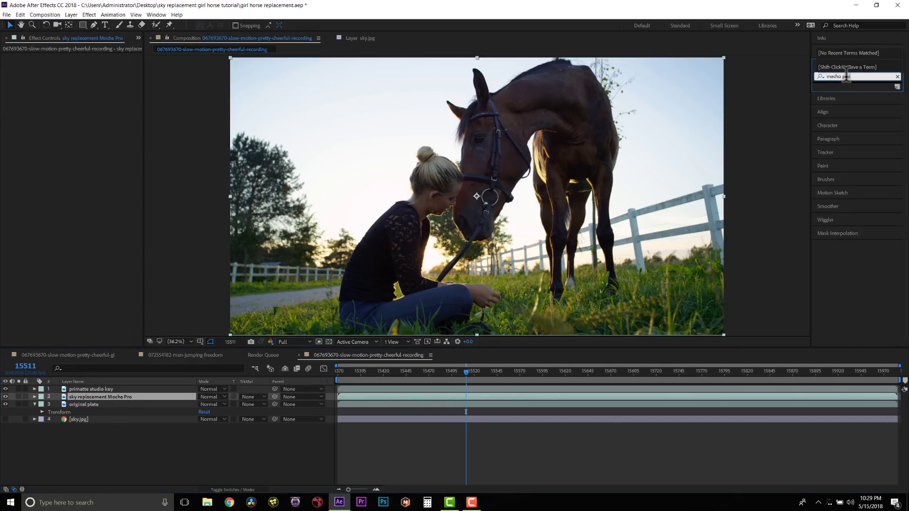
pyautogui.click(898, 76)
pyautogui.write('mocha')
pyautogui.moveTo(847, 109); pyautogui.dragTo(90, 397)
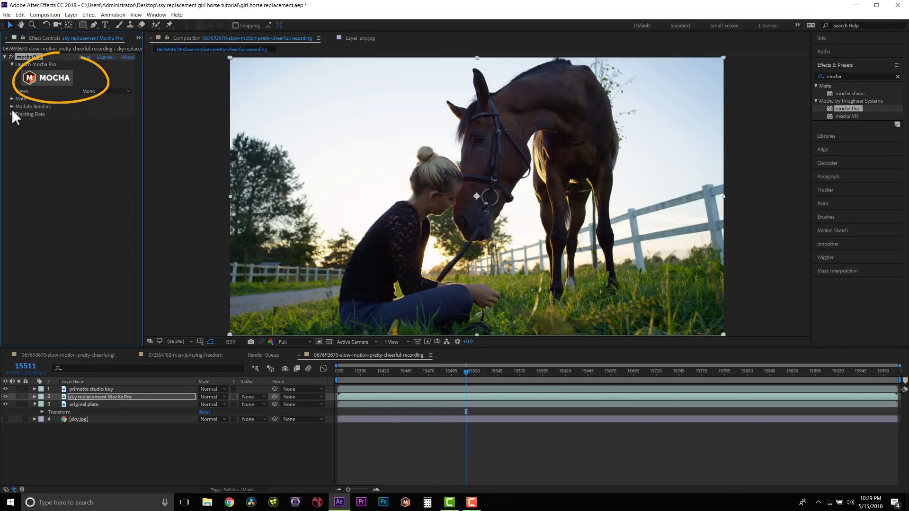
pyautogui.click(52, 78)
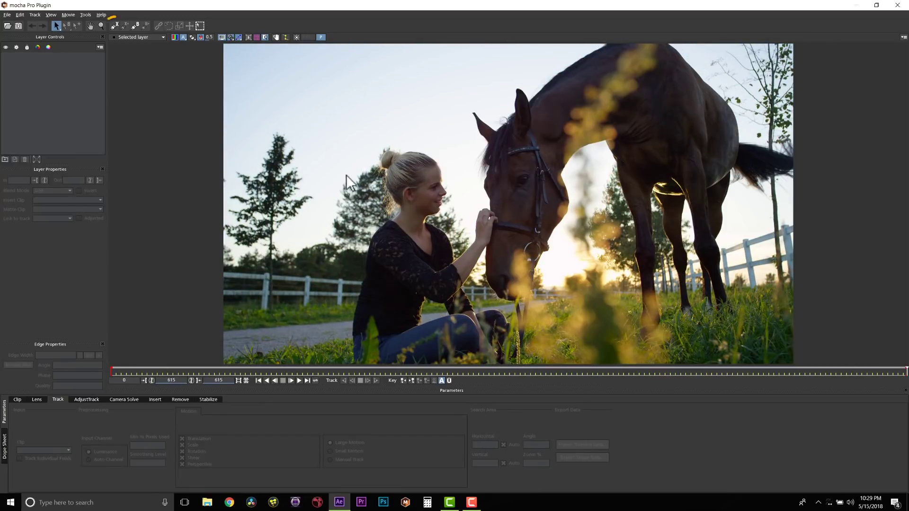
# Draw a closed X-spline around the background tree just behind the woman's head and shoulder on frame 615
pyautogui.click(115, 27)
pyautogui.click(354, 162)
pyautogui.click(376, 175)
pyautogui.click(375, 216)
pyautogui.click(368, 232)
pyautogui.click(345, 243)
pyautogui.click(320, 229)
pyautogui.click(326, 190)
pyautogui.rightClick(328, 161)
# Display the planar grid over the tree shape and exclude Shear from the motion to track
pyautogui.click(259, 36)
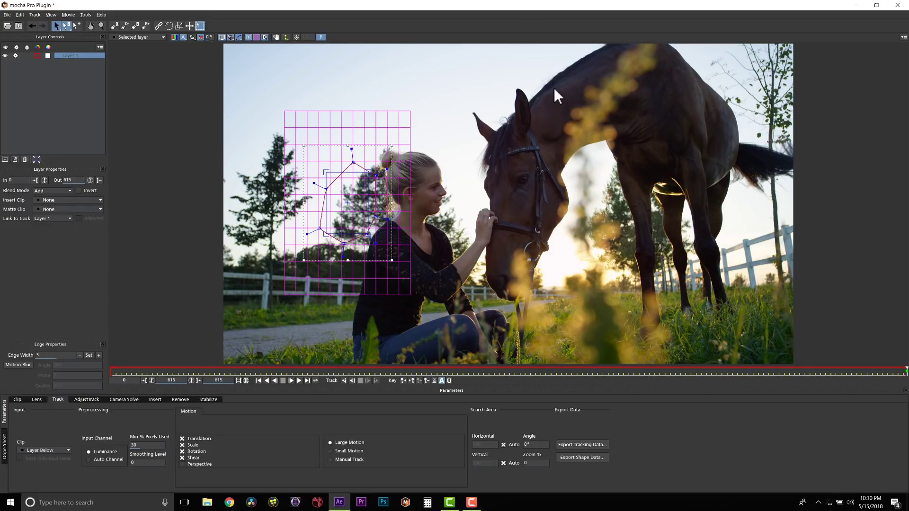
pyautogui.click(182, 459)
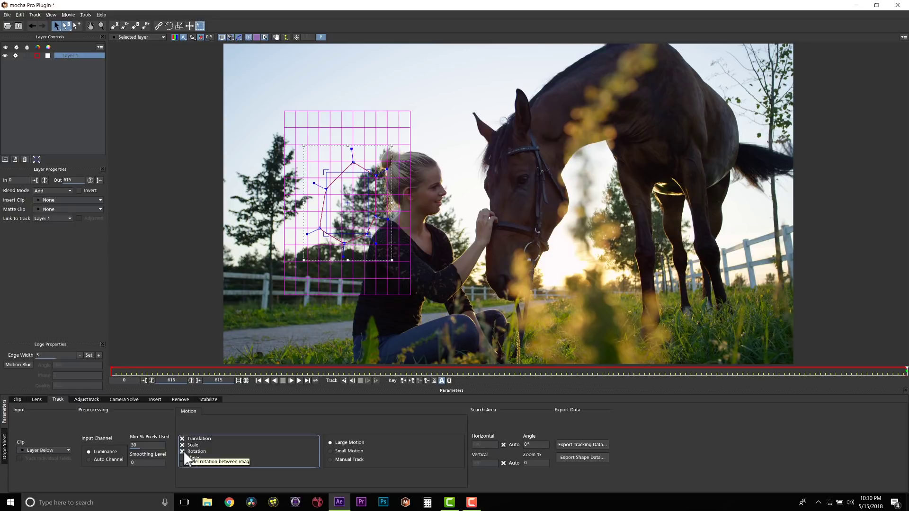
# Track the tree shape backward, move it back over the visible tree at frame 248, and continue tracking to frame 0
pyautogui.click(346, 380)
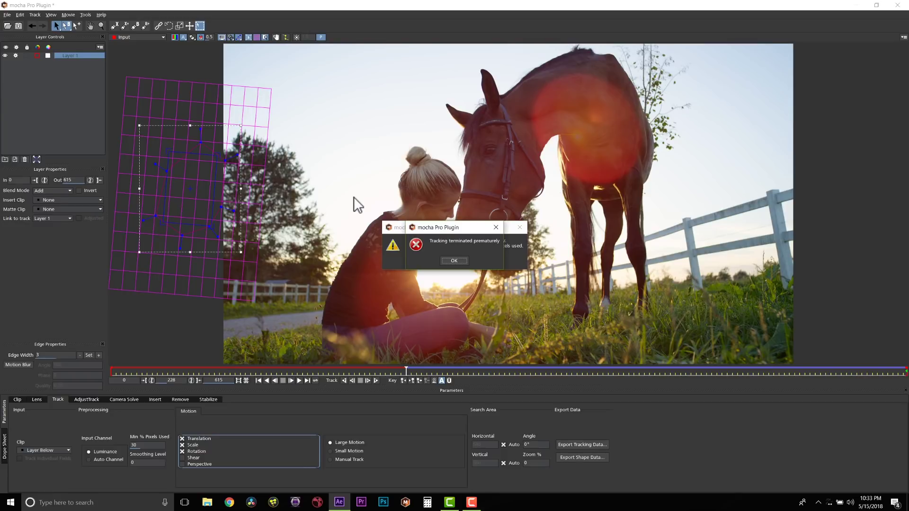
pyautogui.click(453, 260)
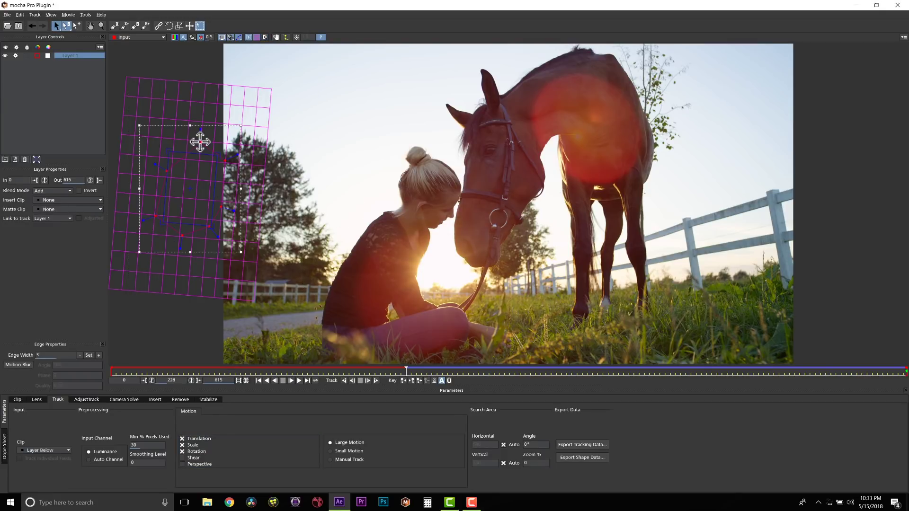
pyautogui.moveTo(406, 371); pyautogui.dragTo(432, 370)
pyautogui.moveTo(258, 143); pyautogui.dragTo(271, 151)
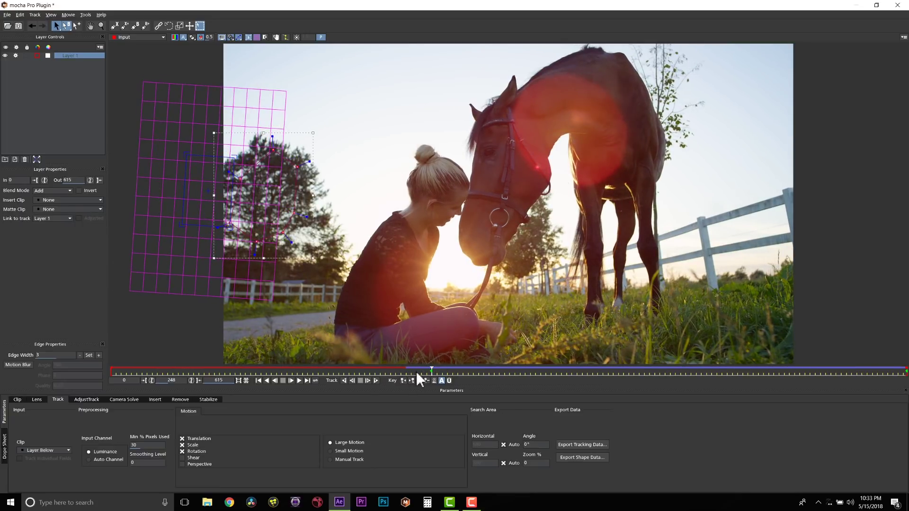
pyautogui.click(351, 381)
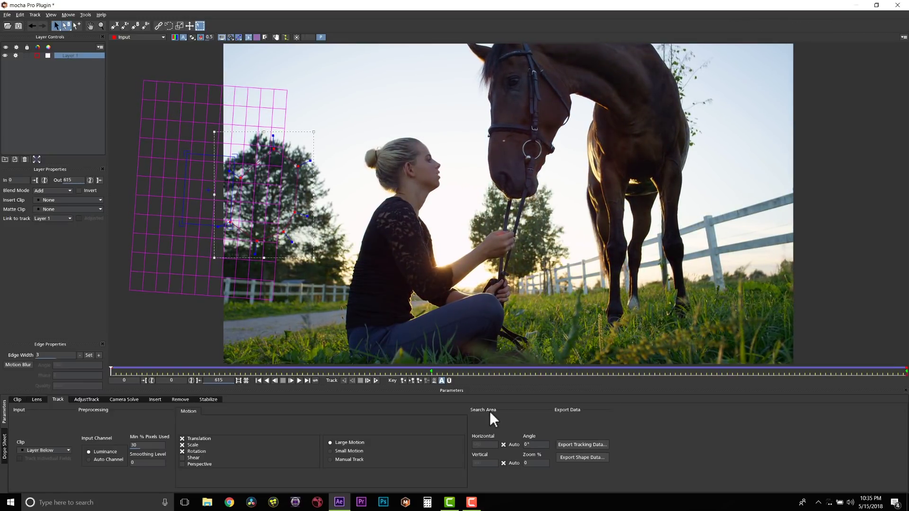
# Save and close the mocha project, and set the mocha Pro effect's Insert Layer under Module Renders to sky.jpg
pyautogui.moveTo(112, 371)
pyautogui.mouseDown()
pyautogui.moveTo(662, 407)
pyautogui.moveTo(110, 373)
pyautogui.mouseUp()
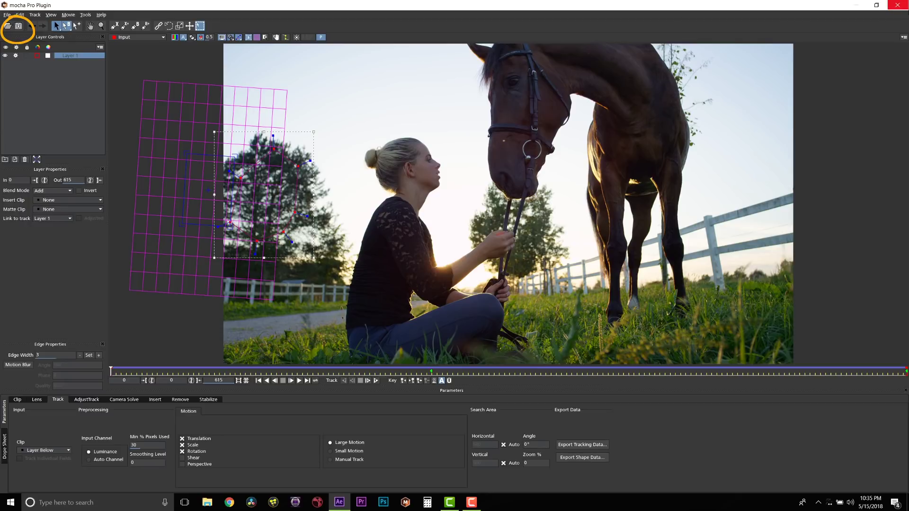
pyautogui.click(898, 4)
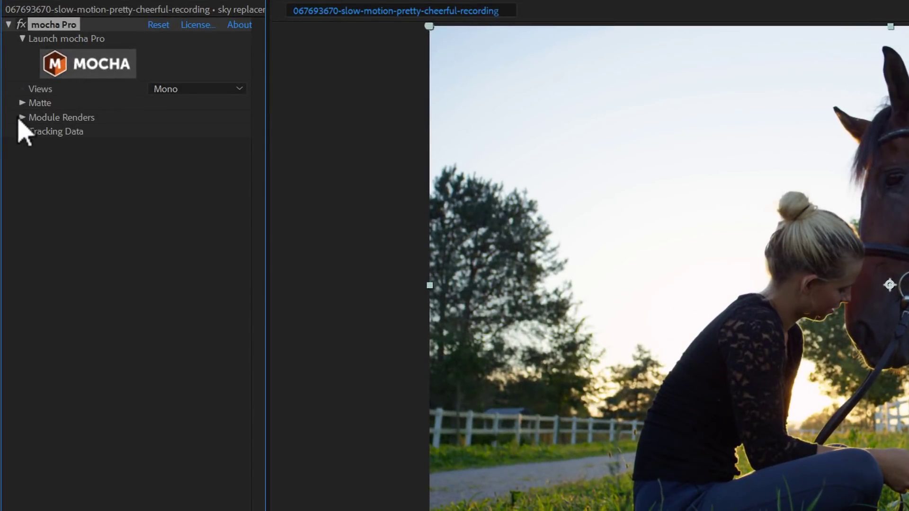
pyautogui.click(21, 118)
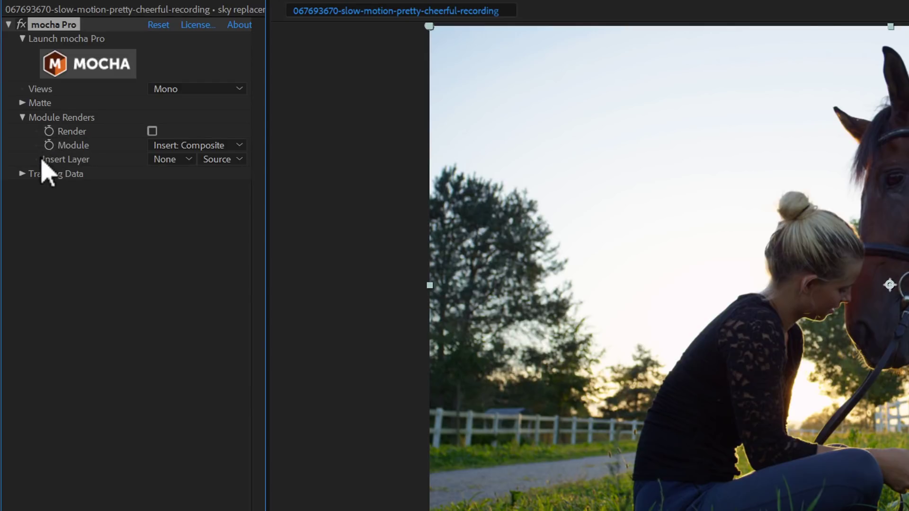
pyautogui.click(178, 160)
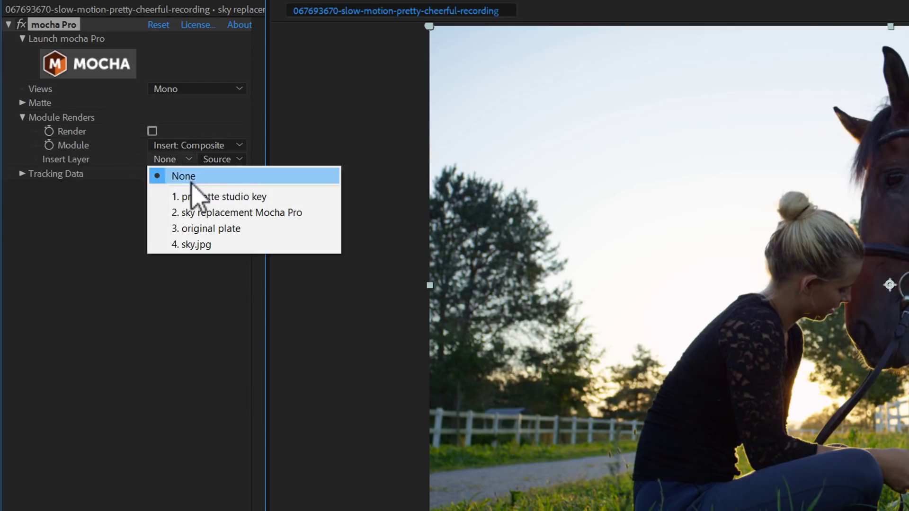
pyautogui.click(196, 244)
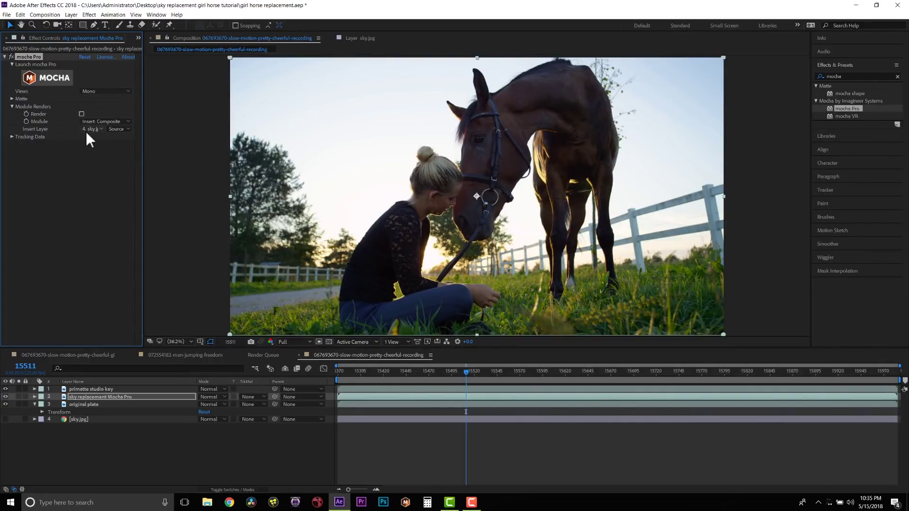
# Relaunch the mocha interface and set Layer 1's Insert Clip to Insert Layer
pyautogui.click(61, 79)
pyautogui.click(70, 56)
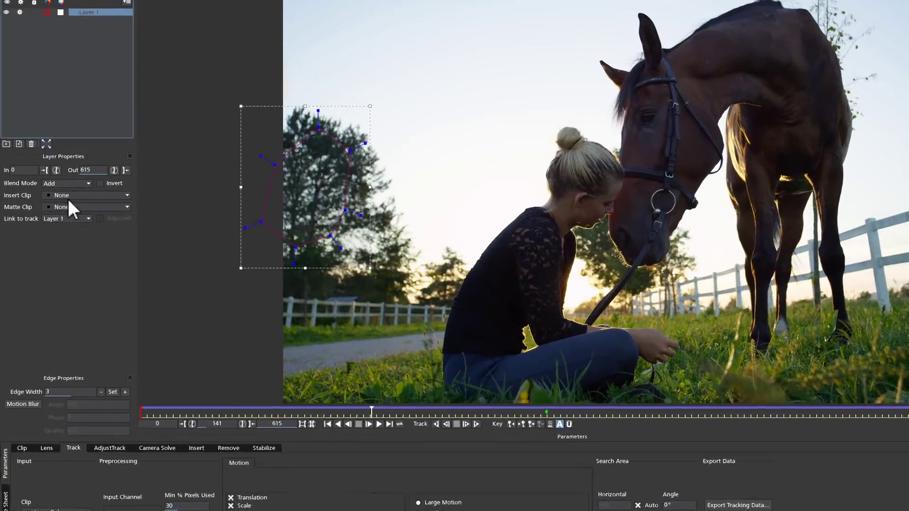
pyautogui.click(47, 200)
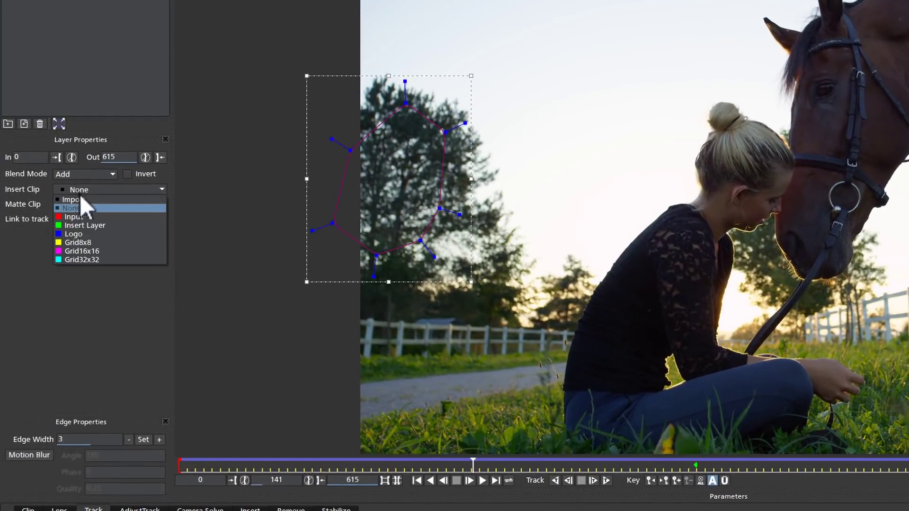
pyautogui.click(96, 226)
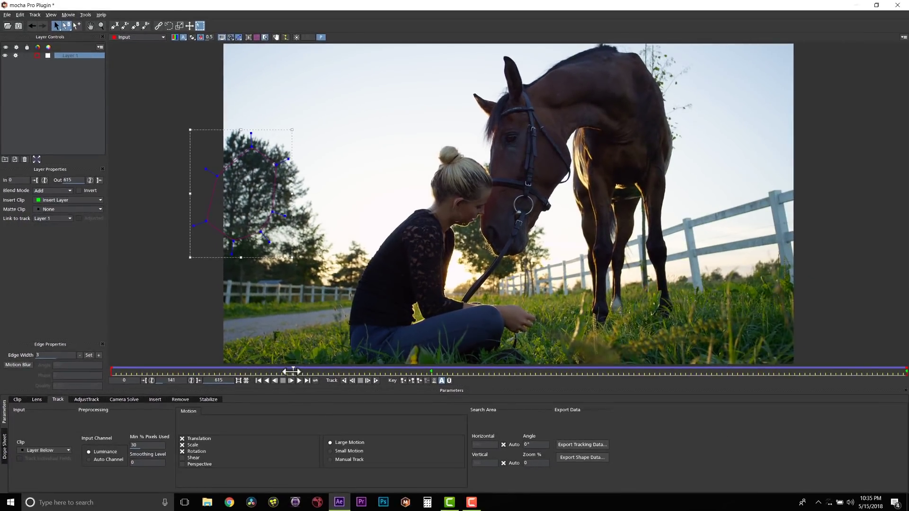
# Display the planar surface at frame 615 and expand it to fit the full image
pyautogui.moveTo(292, 372); pyautogui.dragTo(906, 378)
pyautogui.click(248, 38)
pyautogui.click(36, 159)
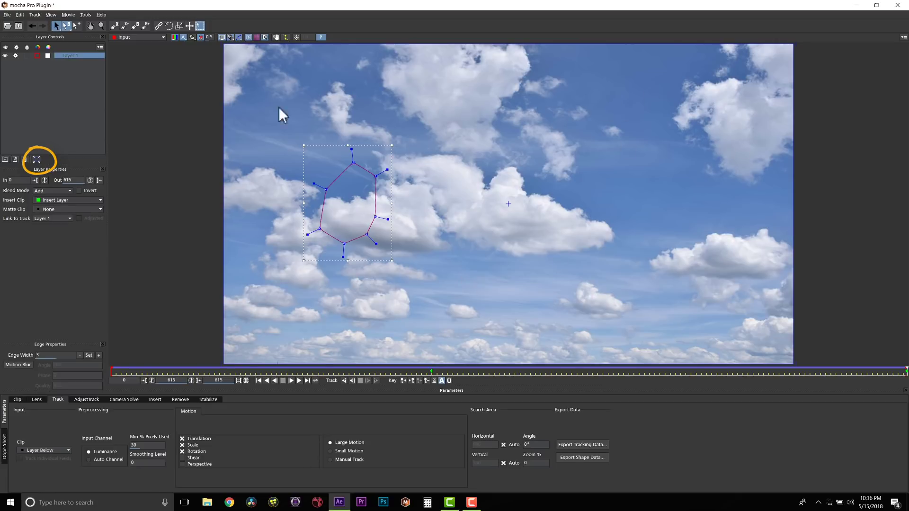
# Extend the sky insert's surface beyond the frame on its two sides and above its upper edge
pyautogui.click(100, 25)
pyautogui.moveTo(548, 117); pyautogui.dragTo(544, 192)
pyautogui.click(91, 25)
pyautogui.moveTo(556, 142); pyautogui.dragTo(536, 182)
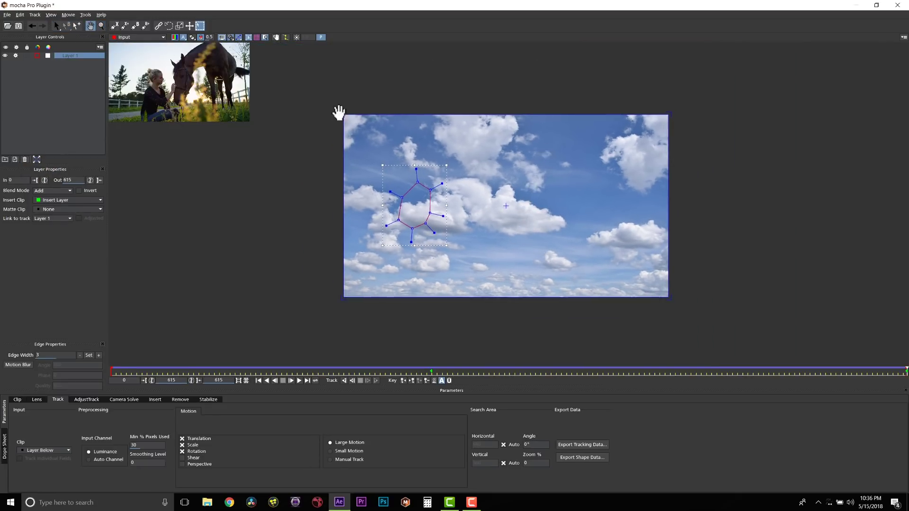
pyautogui.click(57, 25)
pyautogui.moveTo(668, 149); pyautogui.dragTo(691, 147)
pyautogui.moveTo(658, 114); pyautogui.dragTo(658, 77)
pyautogui.moveTo(344, 189); pyautogui.dragTo(300, 190)
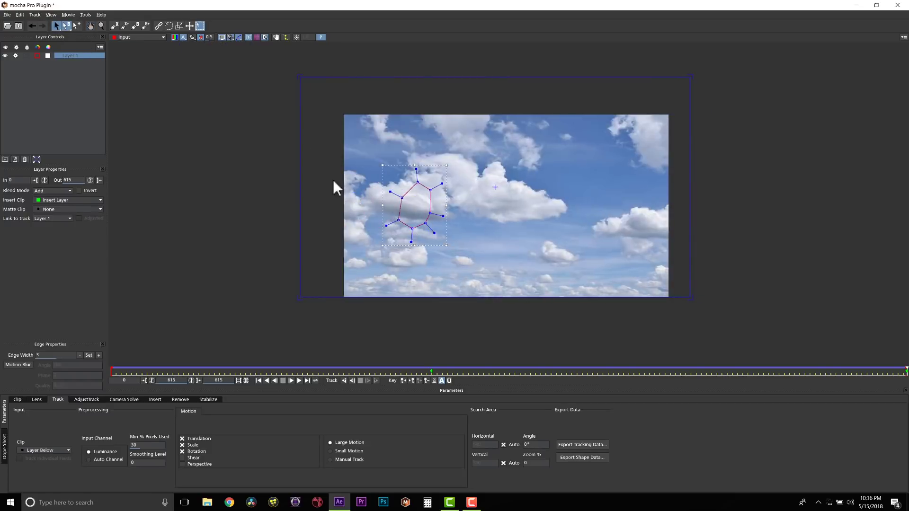
# Raise the sky surface's lower edge into the grass area, stretch its upper edge higher, and scrub the shot to check coverage
pyautogui.moveTo(467, 296); pyautogui.dragTo(473, 276)
pyautogui.moveTo(513, 77); pyautogui.dragTo(517, 31)
pyautogui.moveTo(893, 374); pyautogui.dragTo(46, 362)
pyautogui.moveTo(248, 366); pyautogui.dragTo(902, 394)
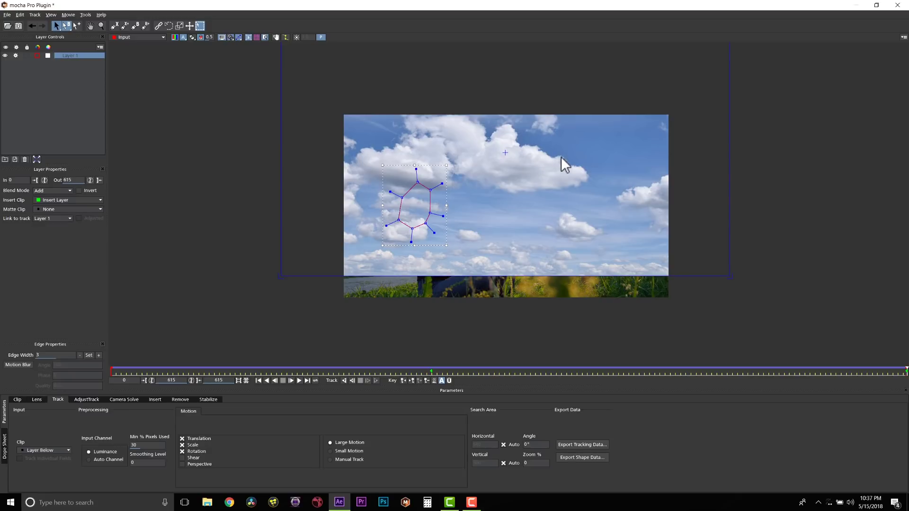
# Expand Layer 1's Track parameters in the Dope Sheet and locate the Translation X, Translation Y and Rotation keyframe rows
pyautogui.click(6, 440)
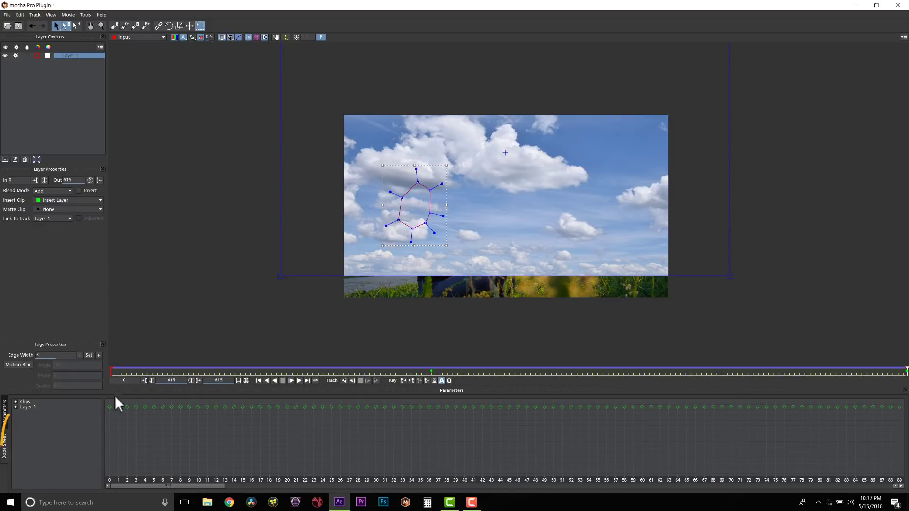
pyautogui.click(16, 407)
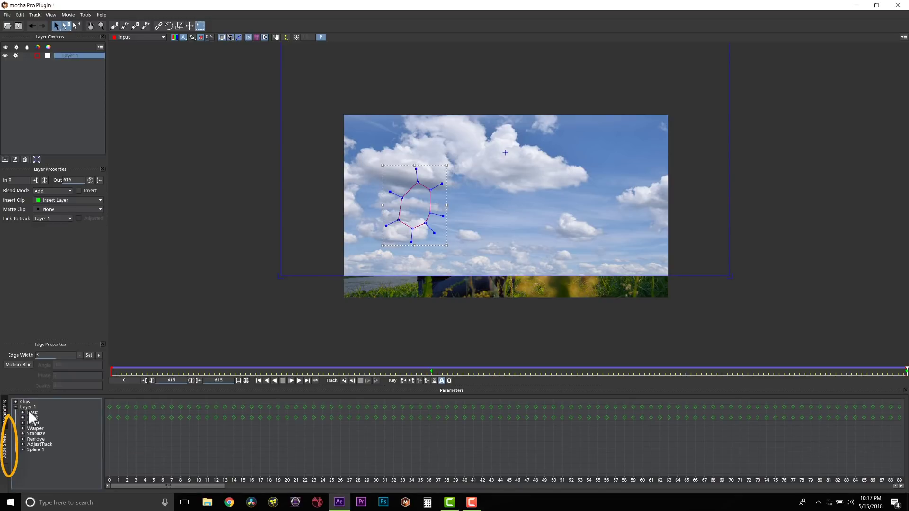
pyautogui.click(22, 418)
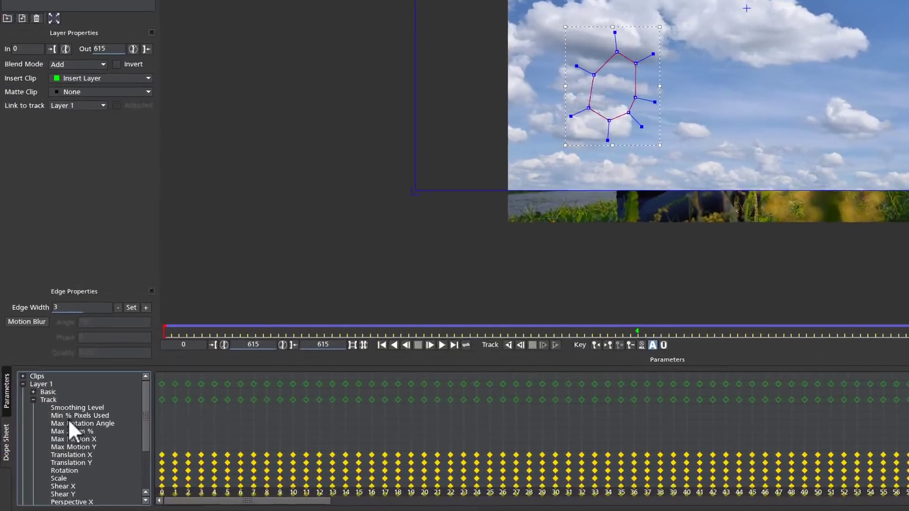
pyautogui.scroll(-2, 48, 432)
pyautogui.click(79, 405)
pyautogui.click(81, 413)
pyautogui.click(74, 422)
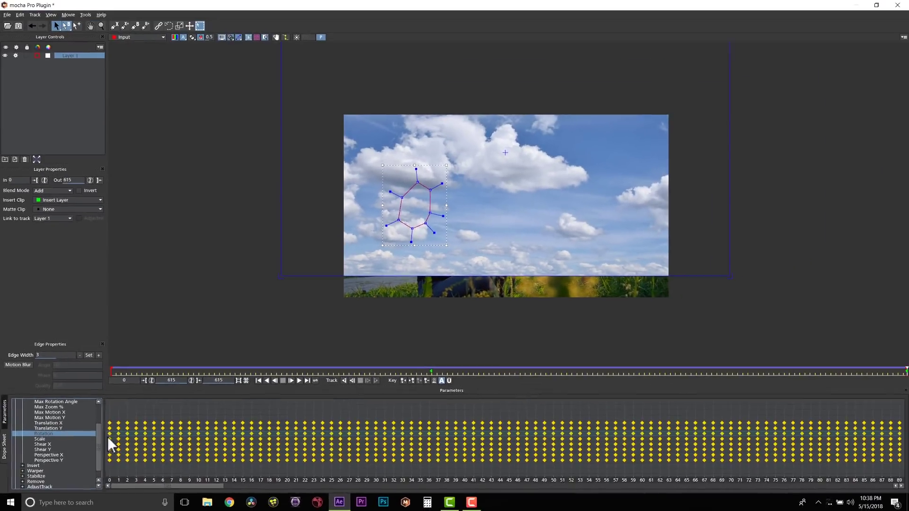
# Delete the Rotation, Scale, Shear and Perspective tracking keyframes across the whole timeline, keeping only Translation X and Y
pyautogui.moveTo(142, 423); pyautogui.dragTo(902, 465)
pyautogui.press('Delete')
pyautogui.click(560, 496)
pyautogui.moveTo(219, 424); pyautogui.dragTo(902, 465)
pyautogui.press('Delete')
pyautogui.click(529, 496)
pyautogui.moveTo(112, 432); pyautogui.dragTo(902, 464)
pyautogui.press('Delete')
pyautogui.moveTo(401, 486); pyautogui.dragTo(478, 486)
pyautogui.moveTo(359, 433); pyautogui.dragTo(903, 464)
pyautogui.press('Delete')
pyautogui.moveTo(553, 487); pyautogui.dragTo(654, 486)
pyautogui.moveTo(734, 487); pyautogui.dragTo(836, 486)
pyautogui.moveTo(244, 432); pyautogui.dragTo(902, 463)
pyautogui.moveTo(837, 486); pyautogui.dragTo(118, 467)
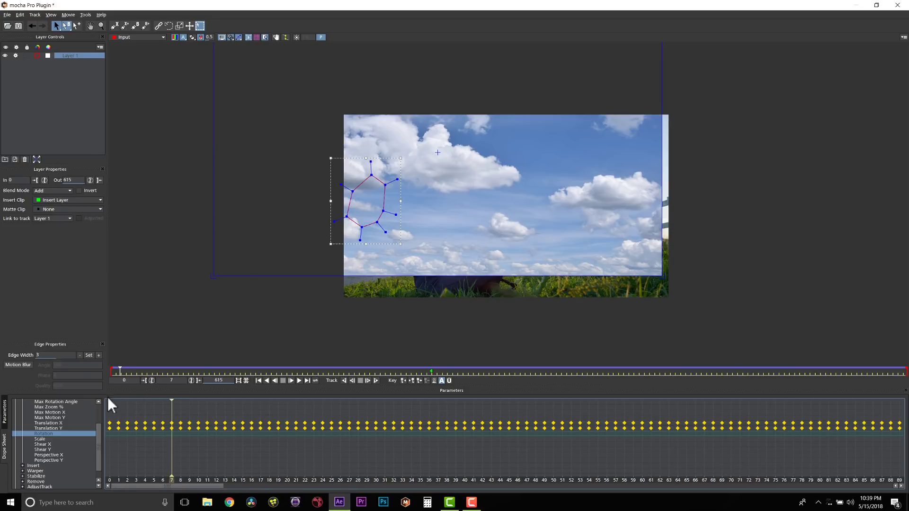
# Adjust the sky surface's side edges at frame 0 so the insert covers the full width of the image
pyautogui.moveTo(112, 375); pyautogui.dragTo(112, 402)
pyautogui.moveTo(665, 172)
pyautogui.mouseDown()
pyautogui.moveTo(209, 177)
pyautogui.moveTo(248, 184)
pyautogui.moveTo(683, 176)
pyautogui.mouseUp()
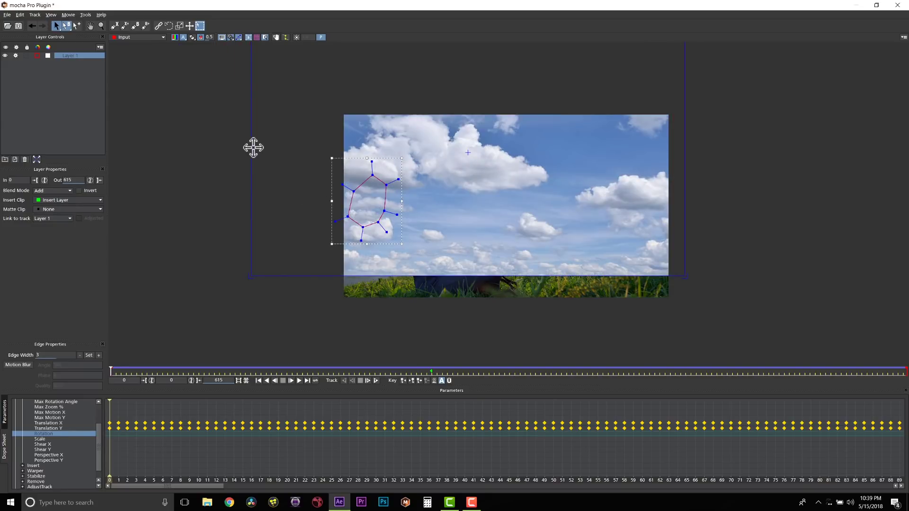
pyautogui.moveTo(252, 147); pyautogui.dragTo(251, 162)
pyautogui.moveTo(110, 372); pyautogui.dragTo(5, 362)
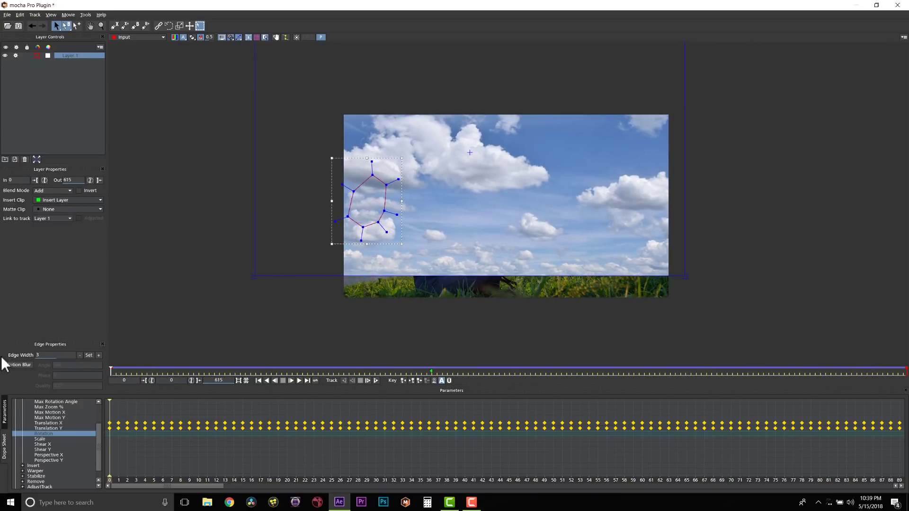
# Enable the 3D Offset in the insert's Transform settings and set its Depth to 0.1
pyautogui.click(4, 412)
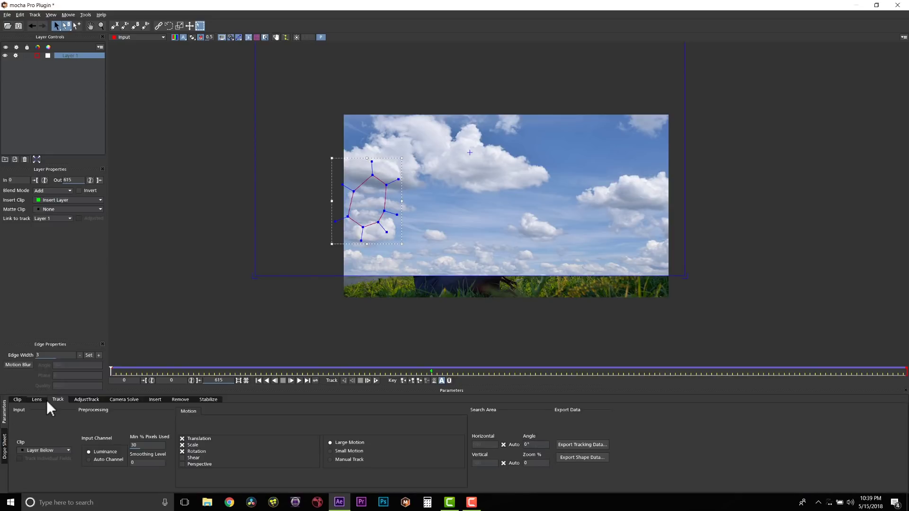
pyautogui.click(156, 400)
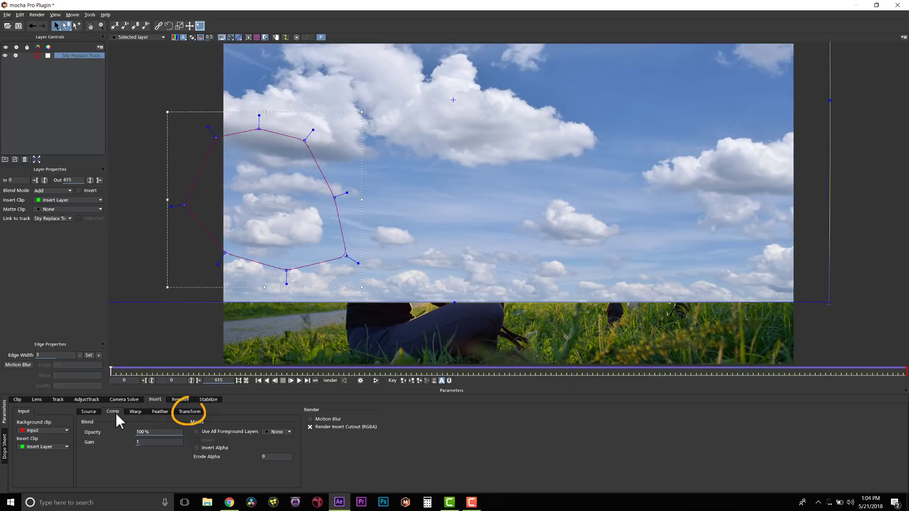
pyautogui.click(191, 412)
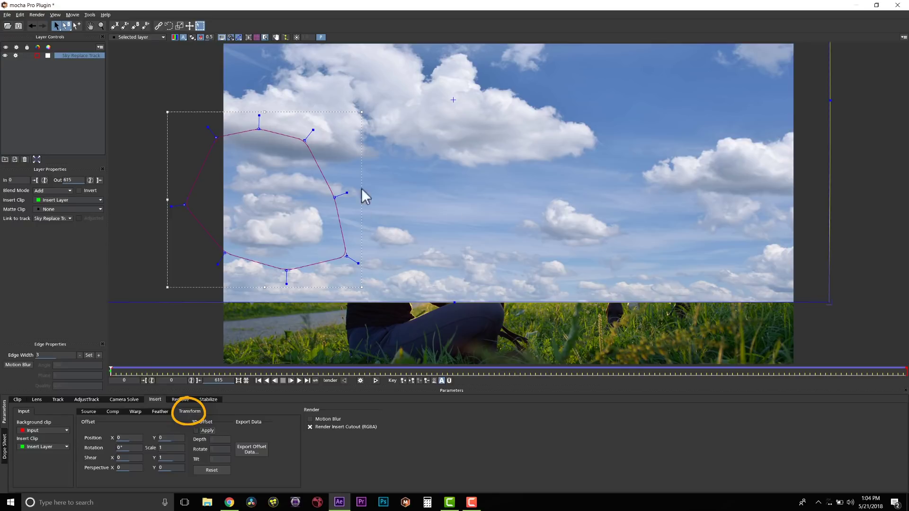
pyautogui.click(198, 431)
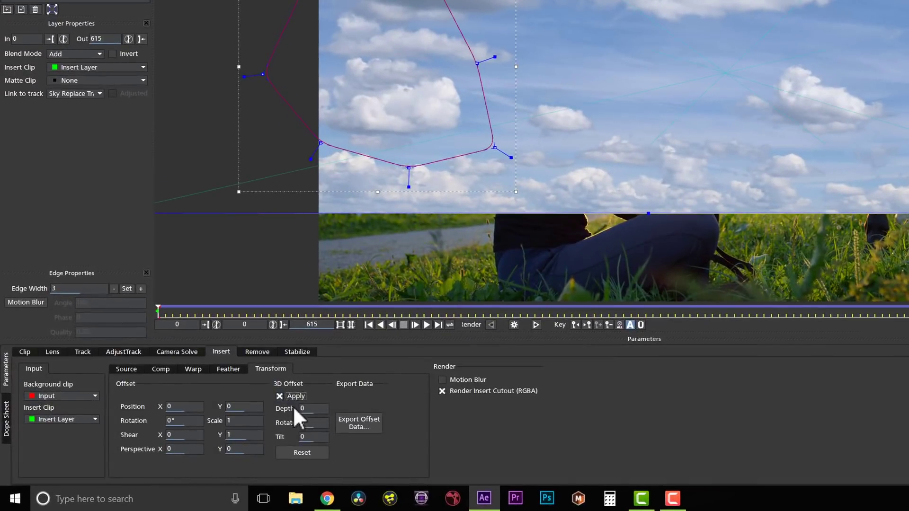
pyautogui.click(307, 410)
pyautogui.click(320, 408)
pyautogui.write('.1')
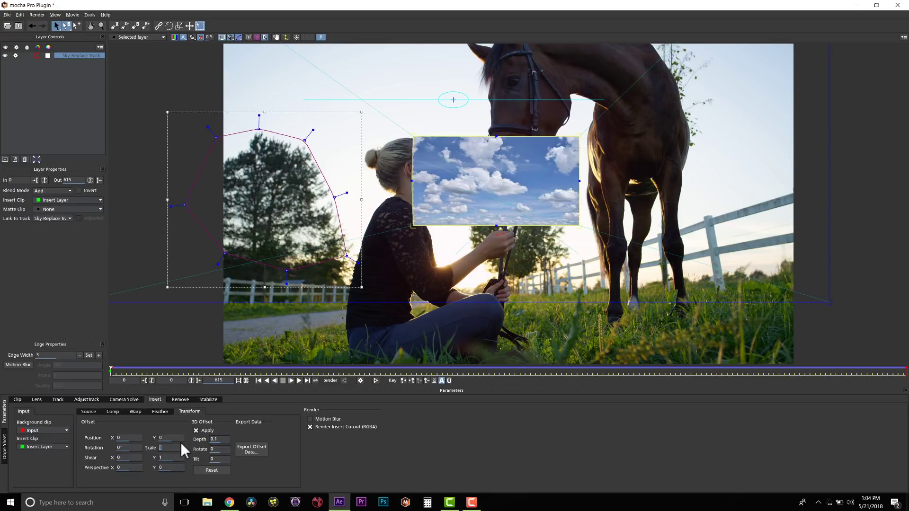
# Set the sky insert's Scale to 1.5 and its 3D Offset Depth to 0.01, and scrub the first frames
pyautogui.write('6')
pyautogui.press('Return')
pyautogui.doubleClick(220, 440)
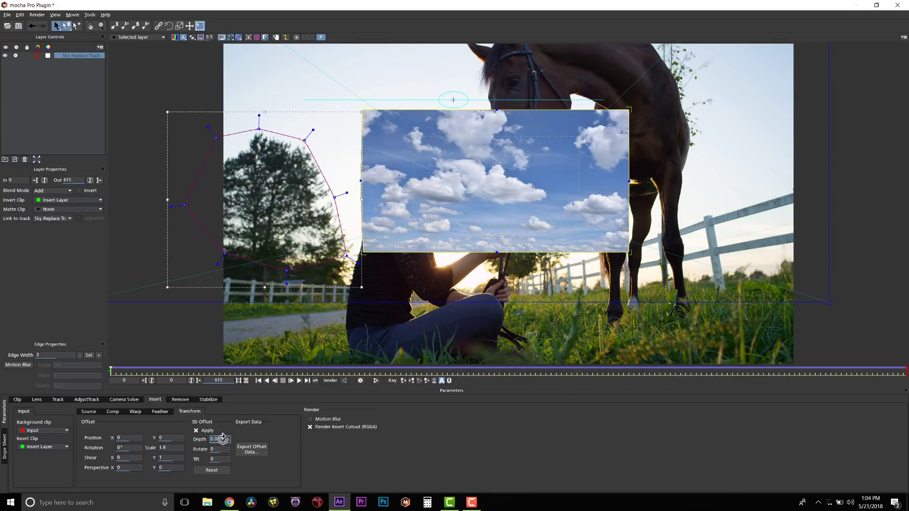
pyautogui.moveTo(222, 439); pyautogui.dragTo(180, 444)
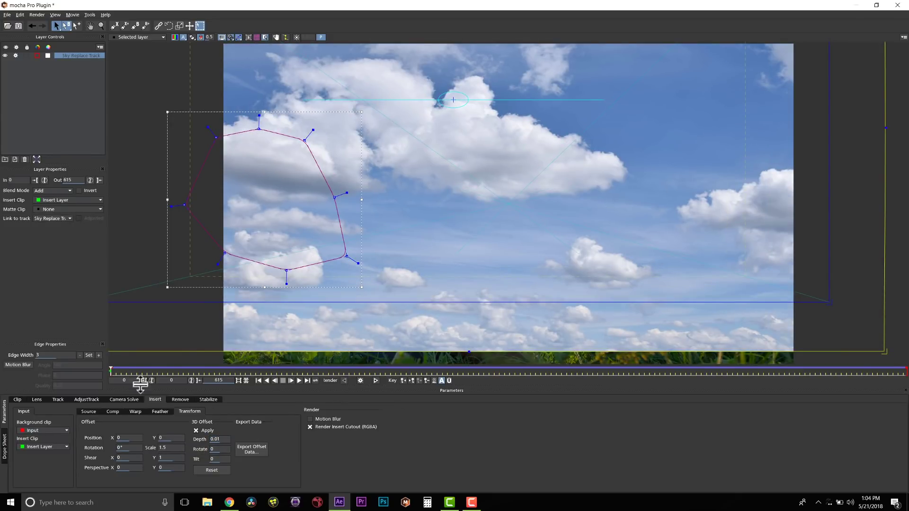
pyautogui.moveTo(111, 371)
pyautogui.mouseDown()
pyautogui.moveTo(908, 415)
pyautogui.moveTo(757, 417)
pyautogui.moveTo(119, 362)
pyautogui.mouseUp()
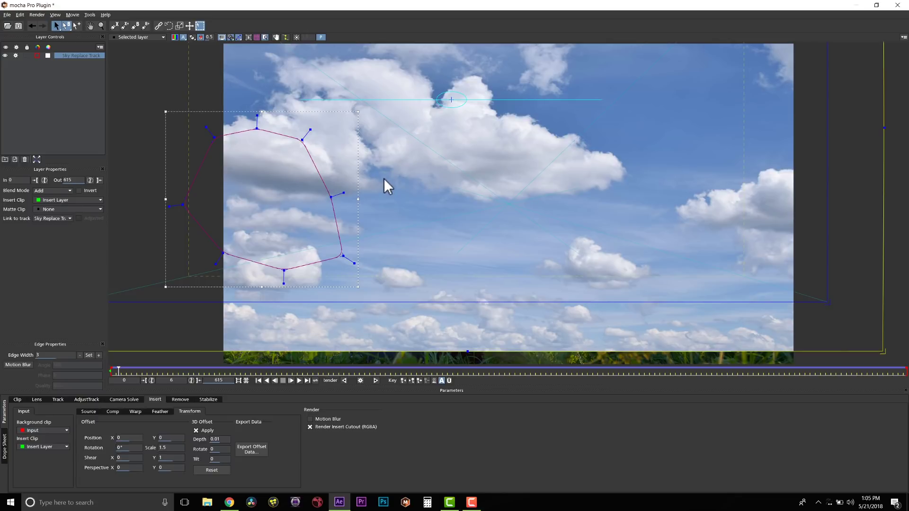
# Save and close the mocha project, set the effect's render module to Insert: Cutout, and enable Render
pyautogui.click(18, 27)
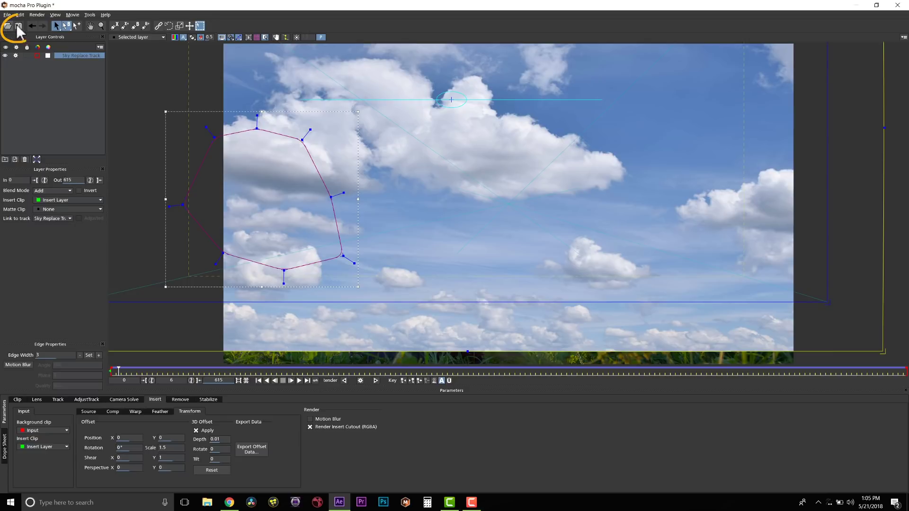
pyautogui.click(897, 5)
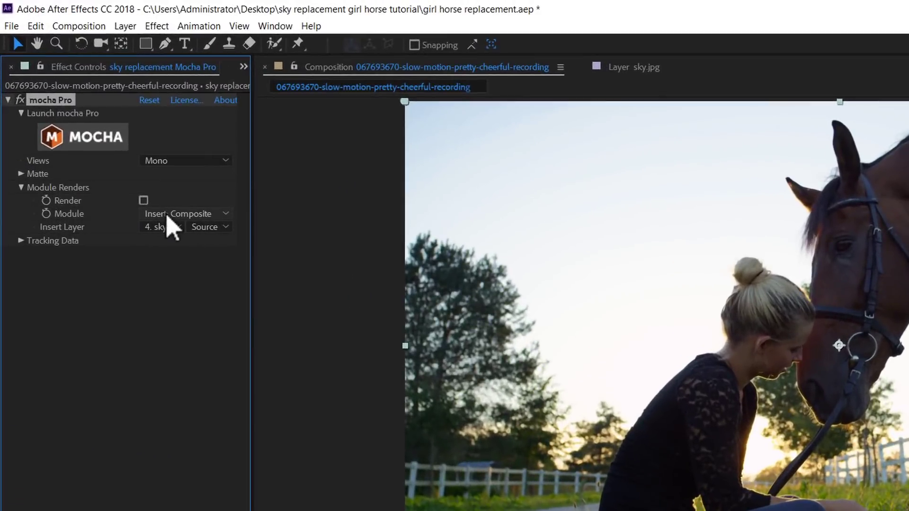
pyautogui.click(167, 216)
pyautogui.click(168, 243)
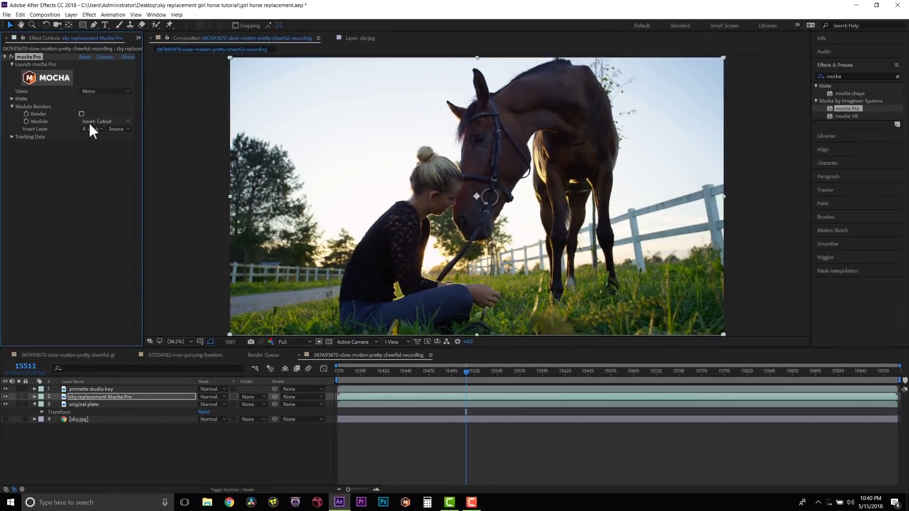
pyautogui.click(109, 152)
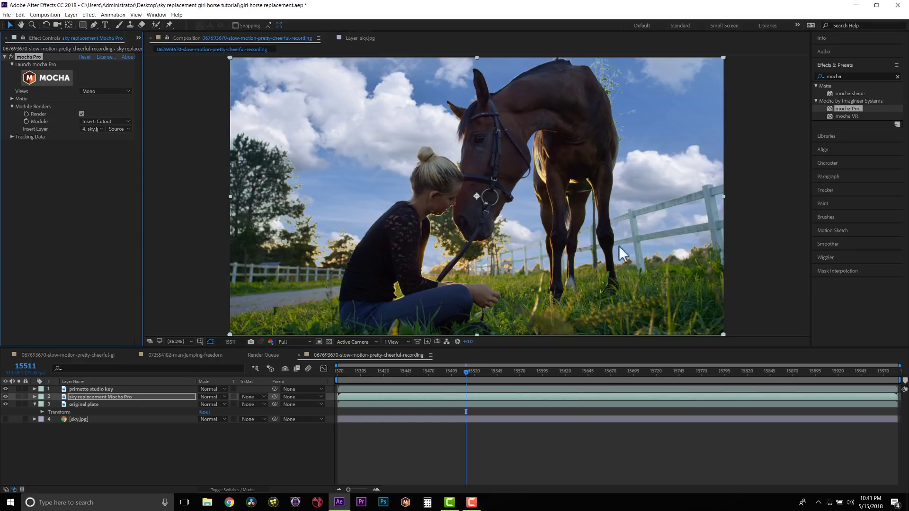
# Duplicate the original plate layer, rename the copy "lighting adjust", and place it above the sky replacement layer
pyautogui.click(127, 404)
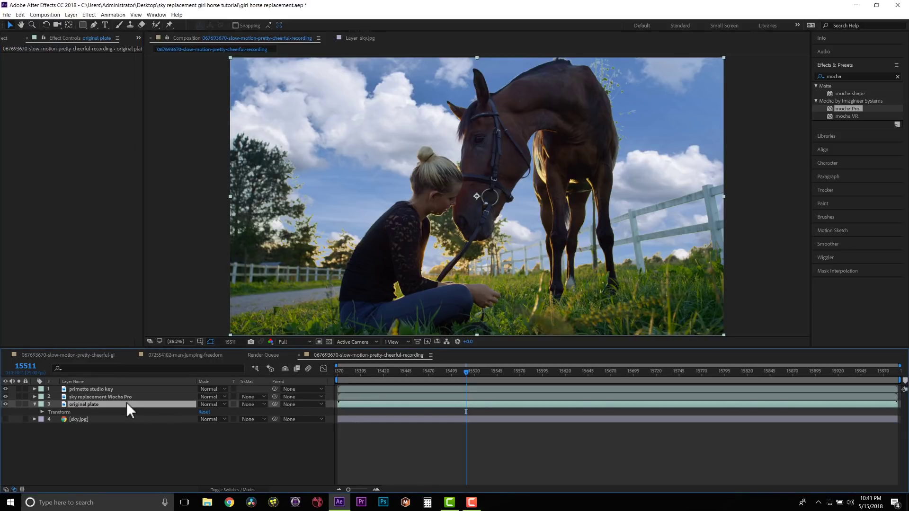
pyautogui.hotkey('ctrl', 'd')
pyautogui.rightClick(111, 405)
pyautogui.click(126, 397)
pyautogui.write('lighting adjust')
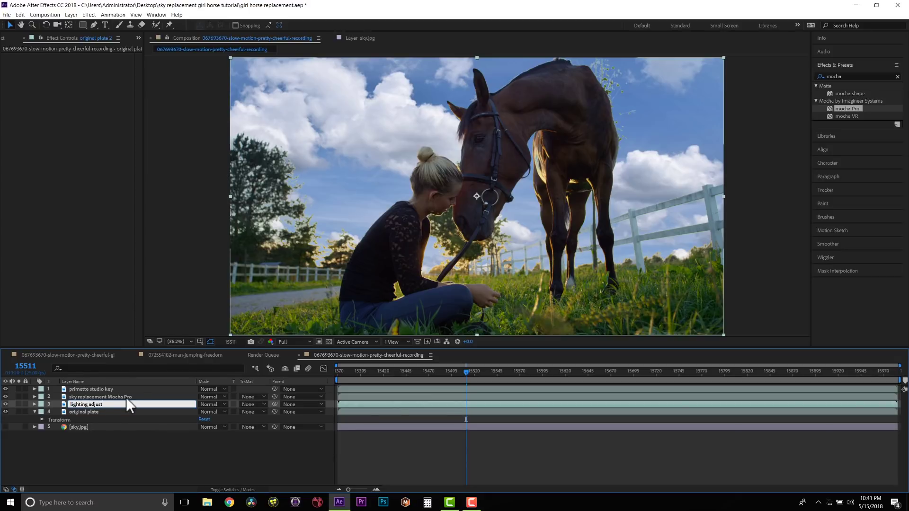
pyautogui.press('Return')
pyautogui.moveTo(103, 404); pyautogui.dragTo(127, 394)
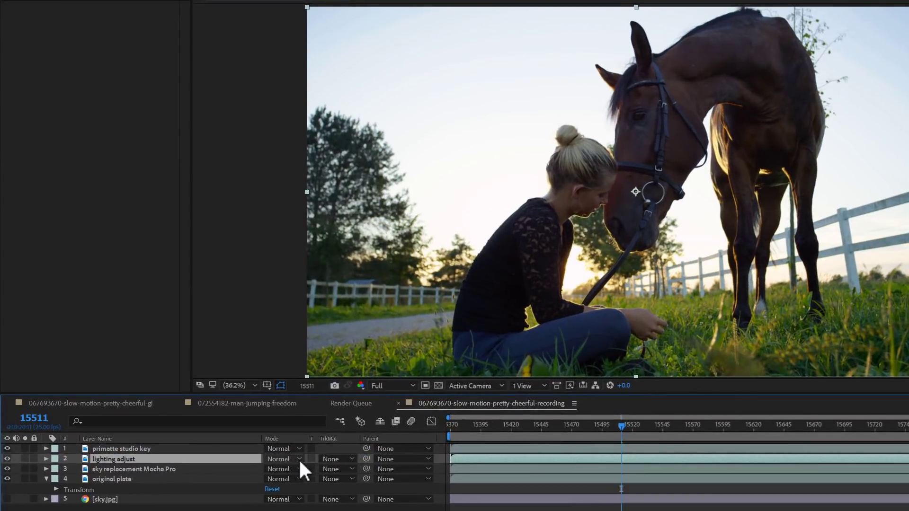
# Set the lighting adjust layer's blend mode to Screen and lower its opacity to roughly half
pyautogui.click(299, 459)
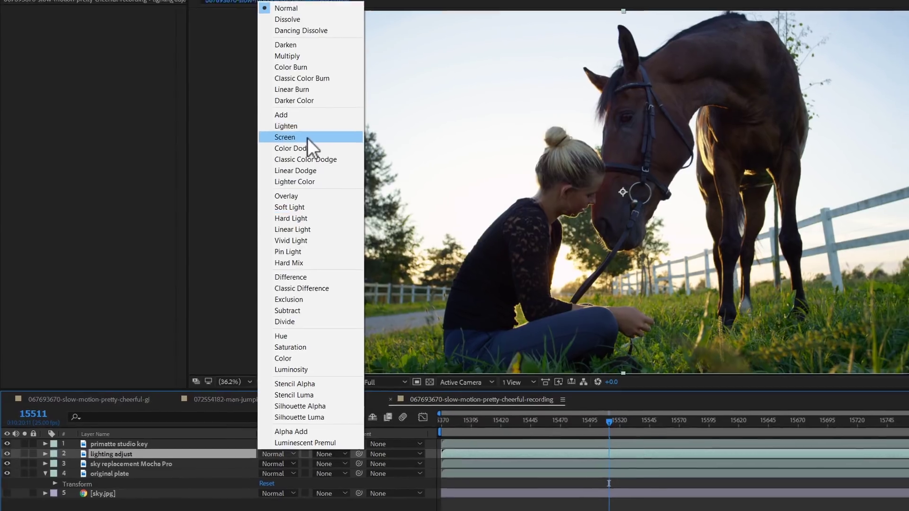
pyautogui.click(307, 137)
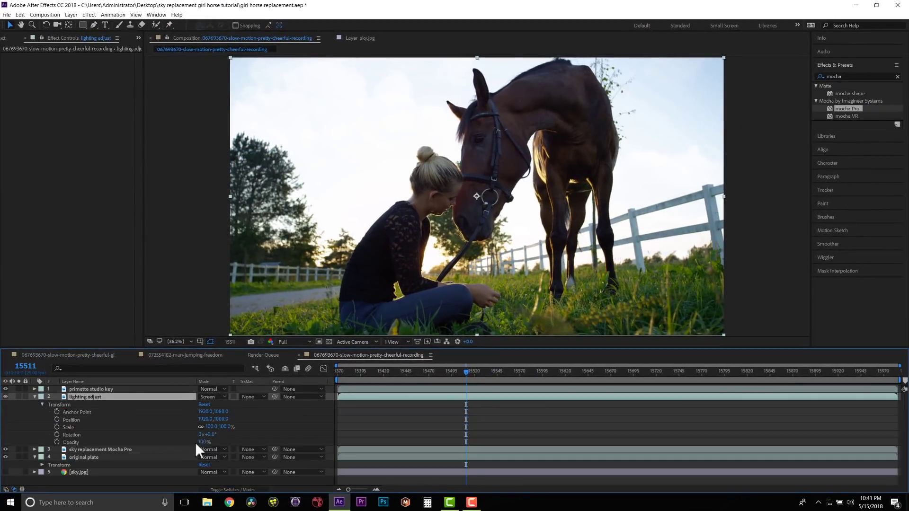
pyautogui.moveTo(196, 443); pyautogui.dragTo(98, 448)
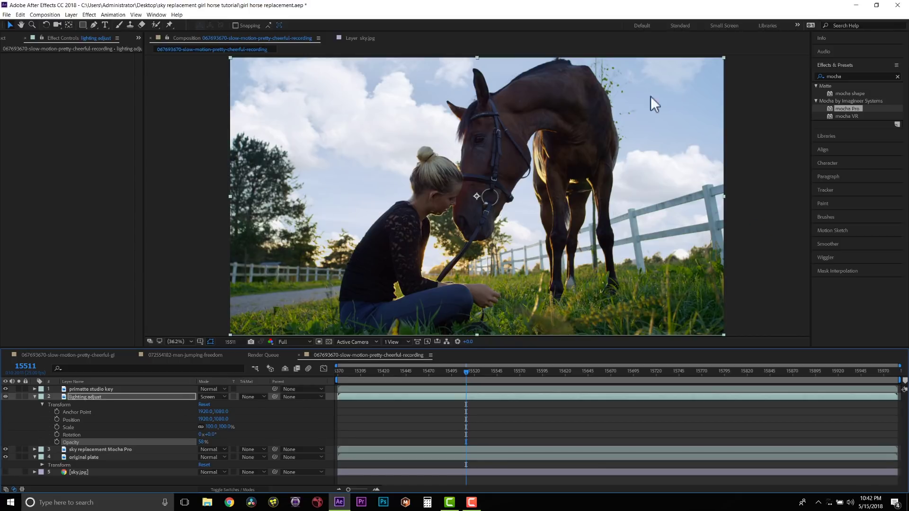
# Reopen the sky replacement layer's project in mocha and rename Layer 1 as "sky replace track"
pyautogui.click(81, 450)
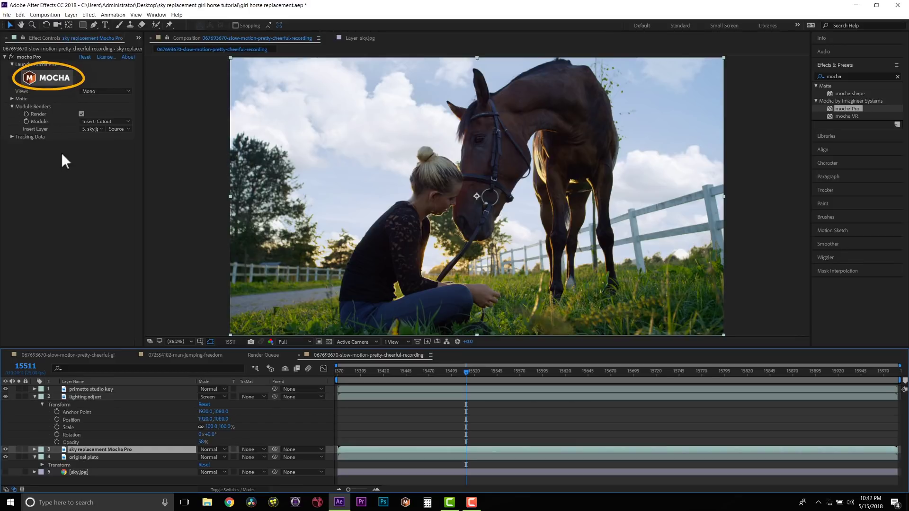
pyautogui.click(56, 82)
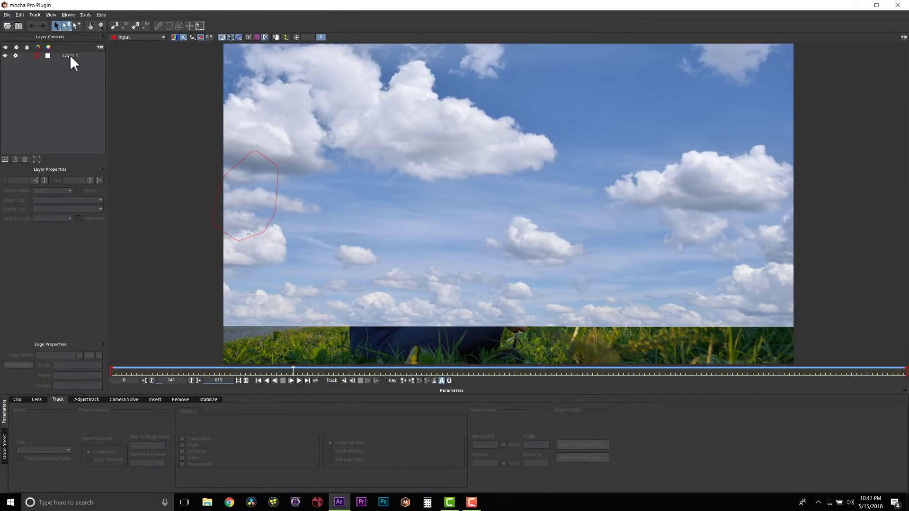
pyautogui.click(70, 56)
pyautogui.doubleClick(71, 55)
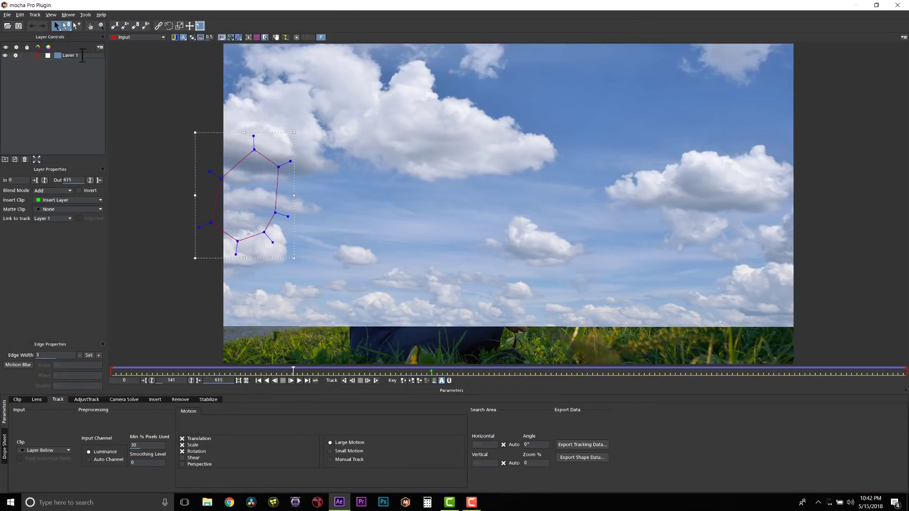
pyautogui.write('sky replace track')
pyautogui.press('Return')
# Lock and hide the sky replace track layer and set its insert clip to None
pyautogui.click(27, 55)
pyautogui.click(5, 55)
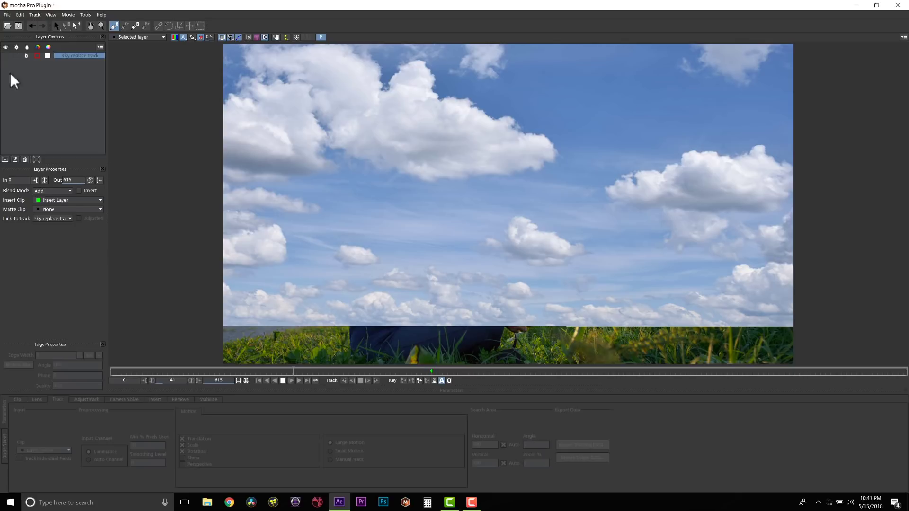
pyautogui.click(41, 200)
pyautogui.click(42, 207)
# Draw a closed X-spline around the lower part of the shot, passing over the trees and the girl's head and extending beyond the frame sides
pyautogui.click(205, 214)
pyautogui.click(326, 206)
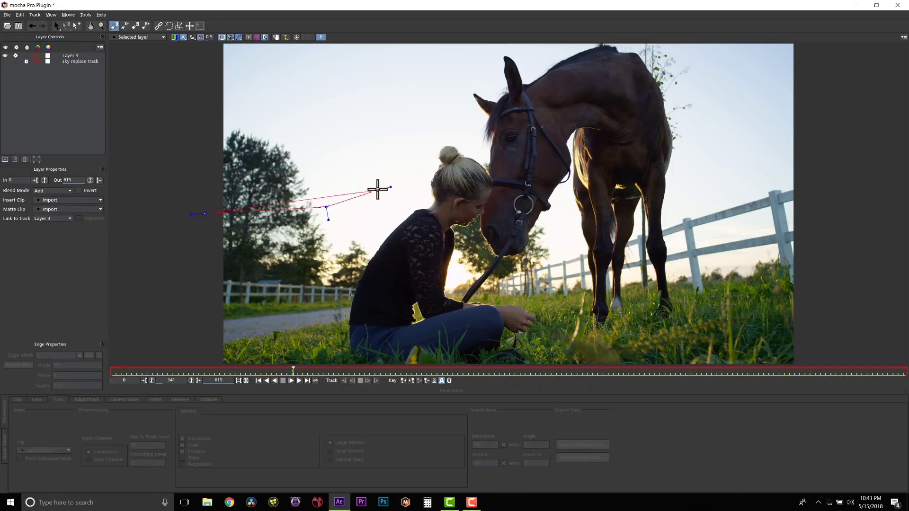
pyautogui.click(382, 188)
pyautogui.click(433, 164)
pyautogui.click(489, 161)
pyautogui.click(552, 213)
pyautogui.click(592, 222)
pyautogui.click(689, 230)
pyautogui.click(812, 214)
pyautogui.click(864, 244)
pyautogui.click(885, 320)
pyautogui.click(811, 348)
pyautogui.click(528, 361)
pyautogui.click(223, 343)
pyautogui.click(175, 337)
pyautogui.rightClick(175, 336)
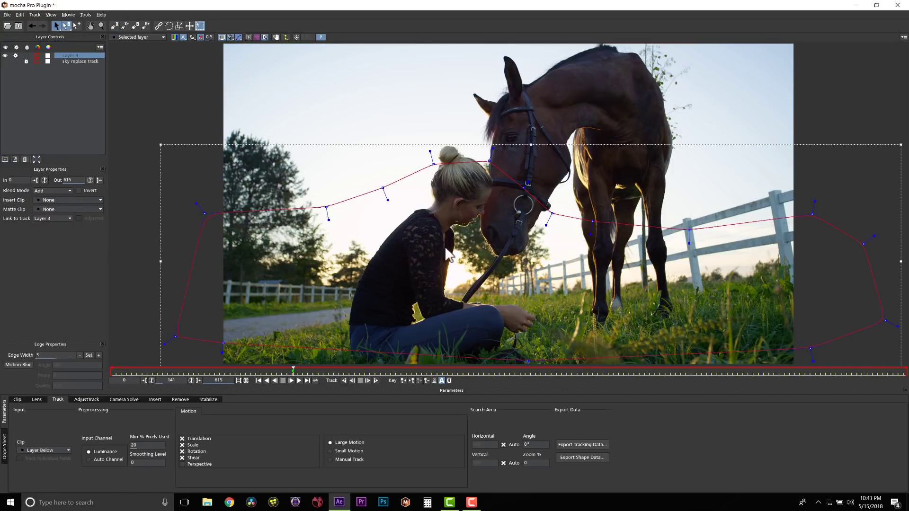
# Rename the new spline layer "flare replace" and link it to the sky replace track
pyautogui.click(80, 54)
pyautogui.write('flare replace')
pyautogui.press('Return')
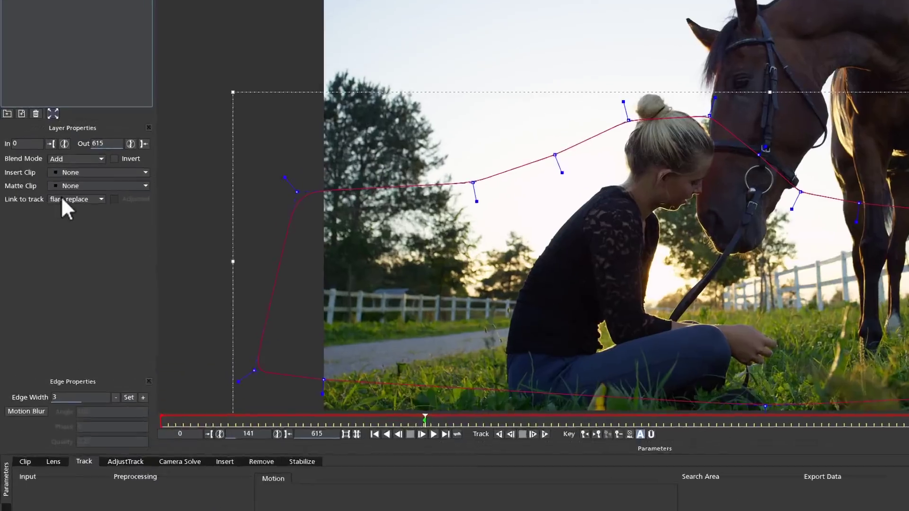
pyautogui.click(43, 219)
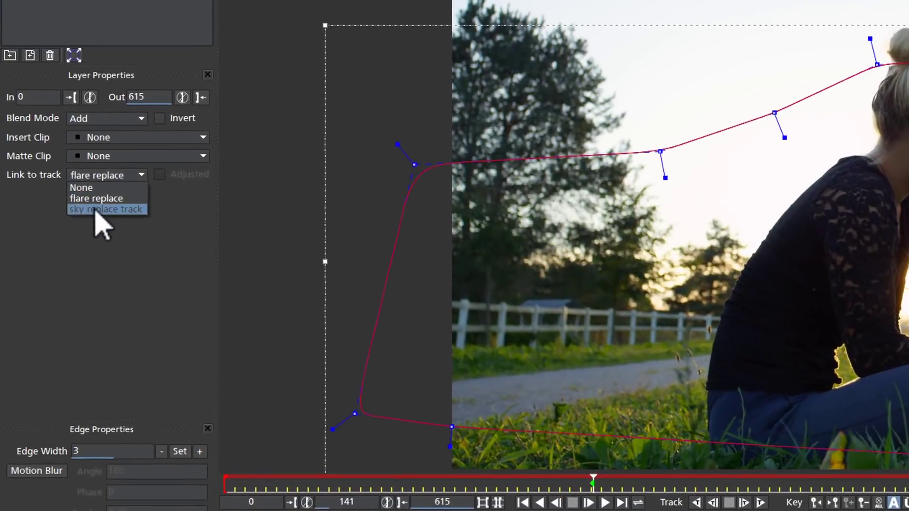
pyautogui.click(46, 235)
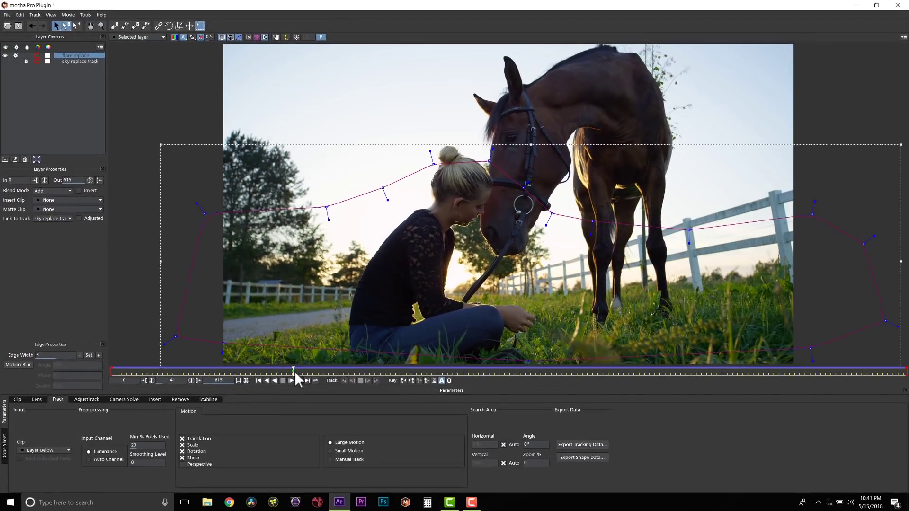
# At frame 0, enable the Uberkey and copy the selected flare replace layer's shape to the clipboard as mocha shape data for AE
pyautogui.moveTo(361, 398); pyautogui.dragTo(2, 294)
pyautogui.click(449, 381)
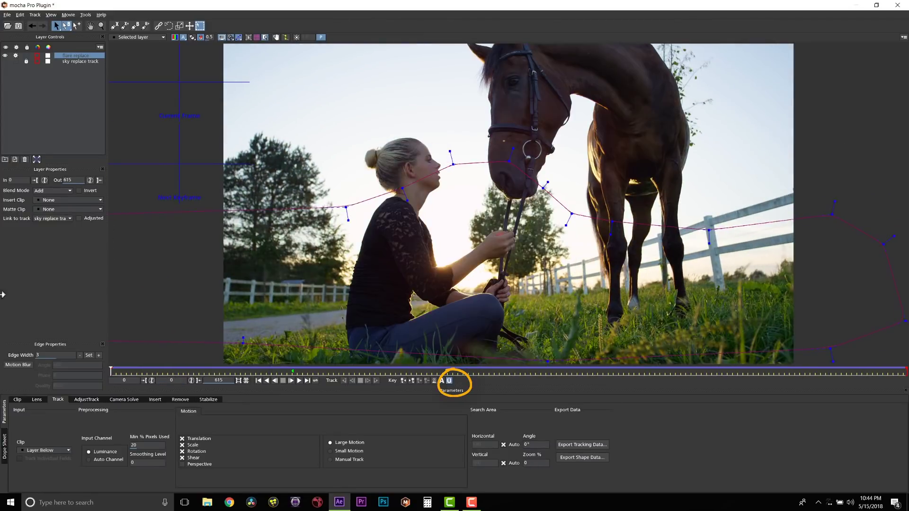
pyautogui.click(582, 458)
pyautogui.click(427, 240)
pyautogui.click(432, 289)
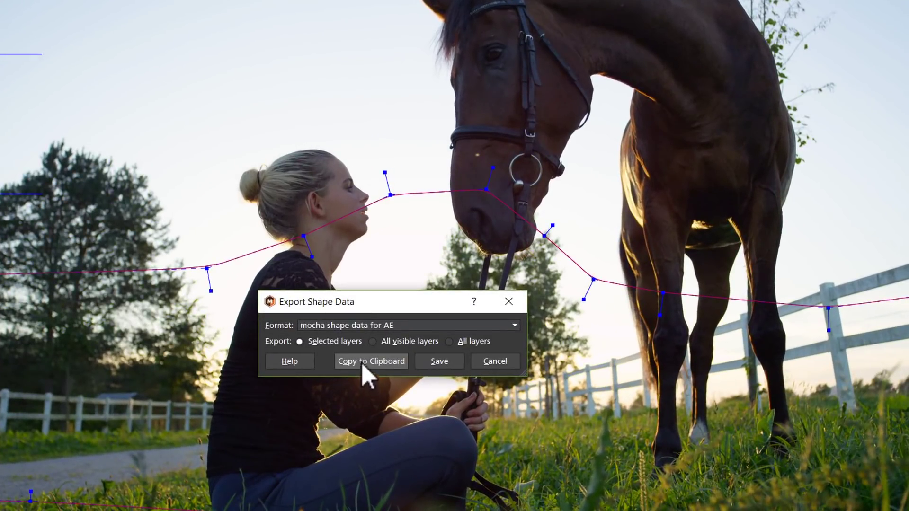
pyautogui.click(369, 361)
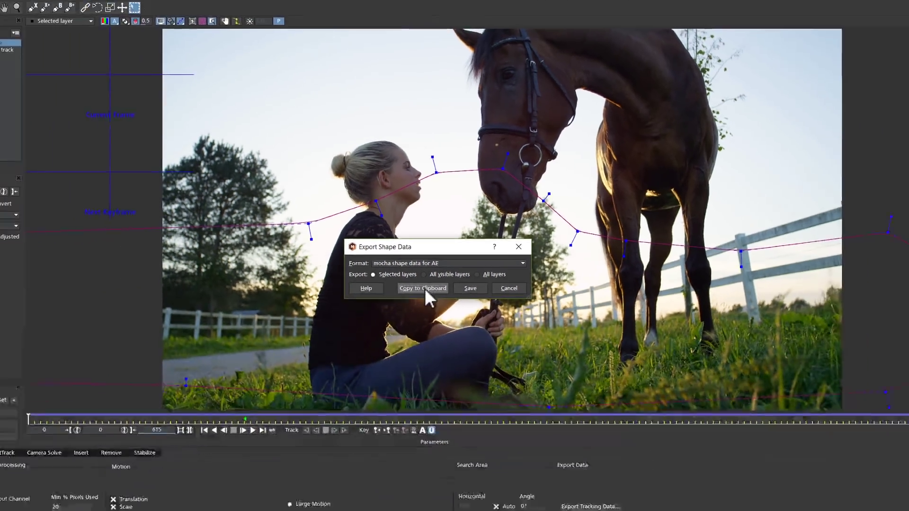
pyautogui.click(382, 356)
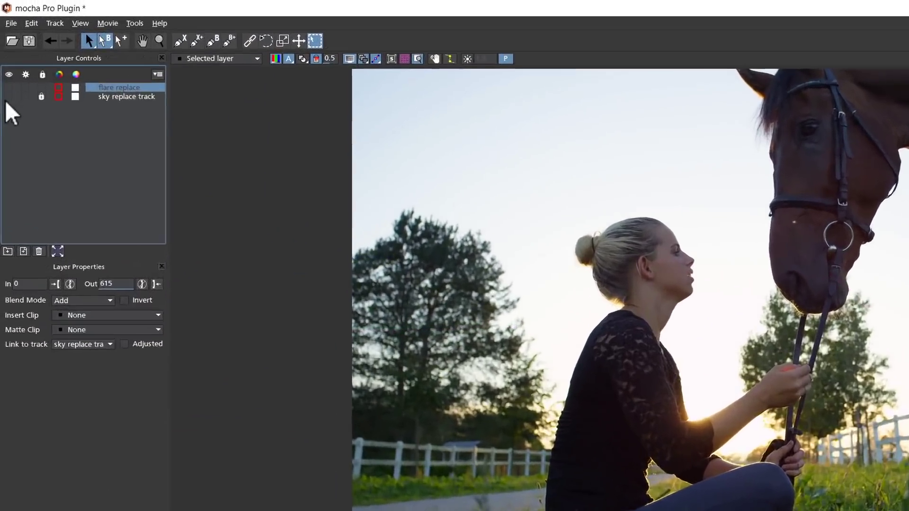
# Set the sky replace track layer's insert clip back to Insert Layer
pyautogui.click(66, 62)
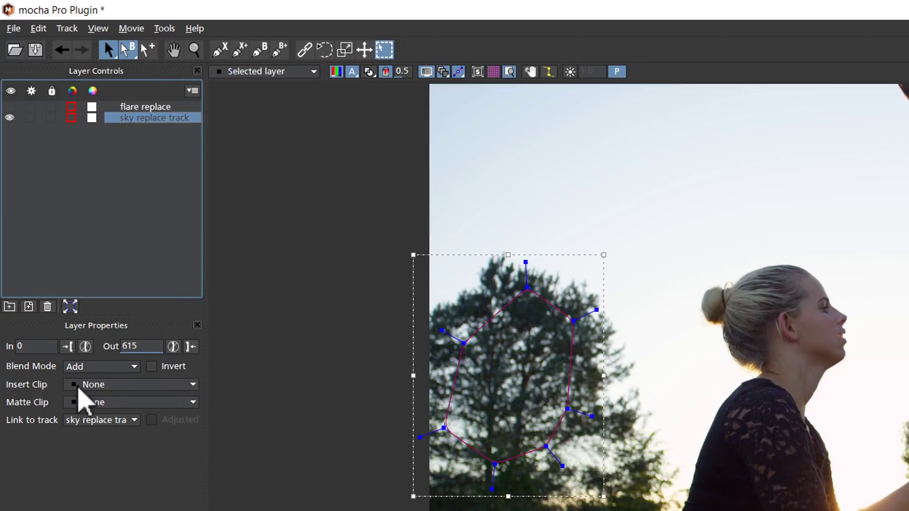
pyautogui.click(78, 385)
# Back in After Effects, paste the copied mocha shape as a mask onto the Lighting Adjust layer
pyautogui.click(80, 400)
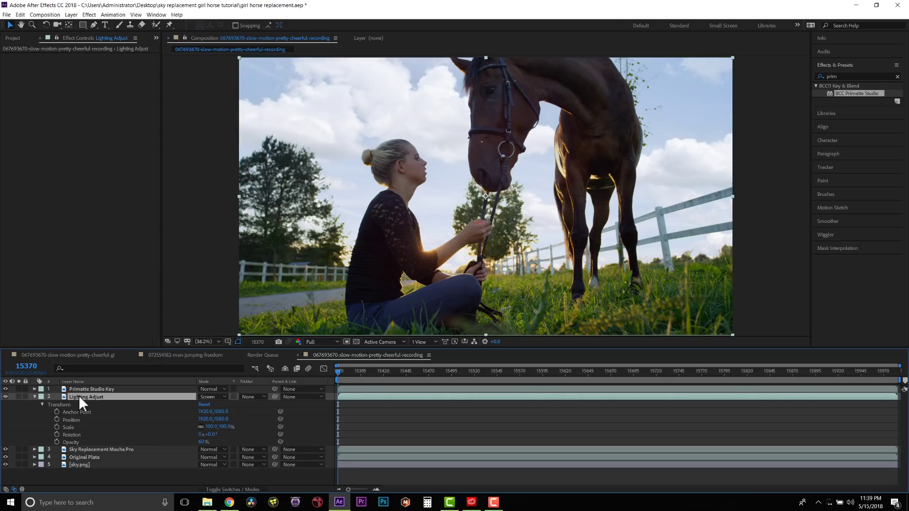
pyautogui.click(20, 15)
pyautogui.click(71, 264)
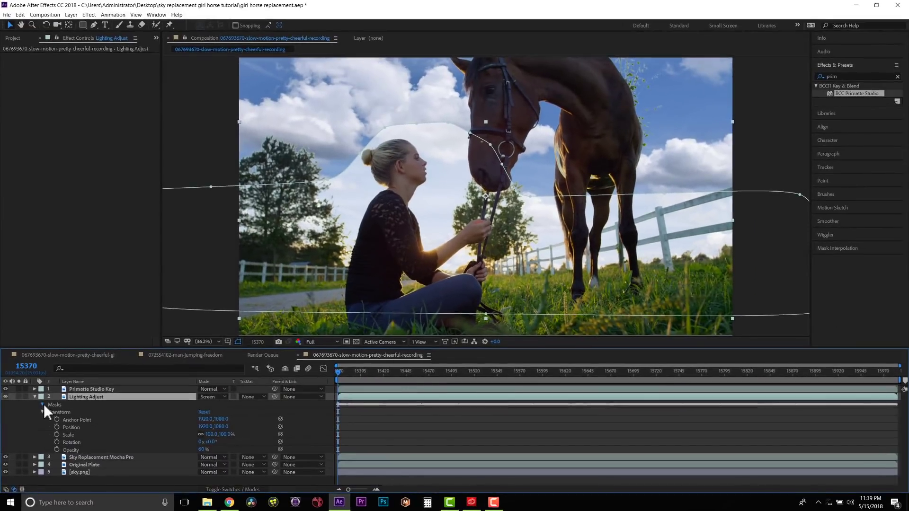
# Set the Lighting Fix mask's feather to 300 pixels and its expansion to 200 pixels, checking it around frame 15597
pyautogui.click(44, 397)
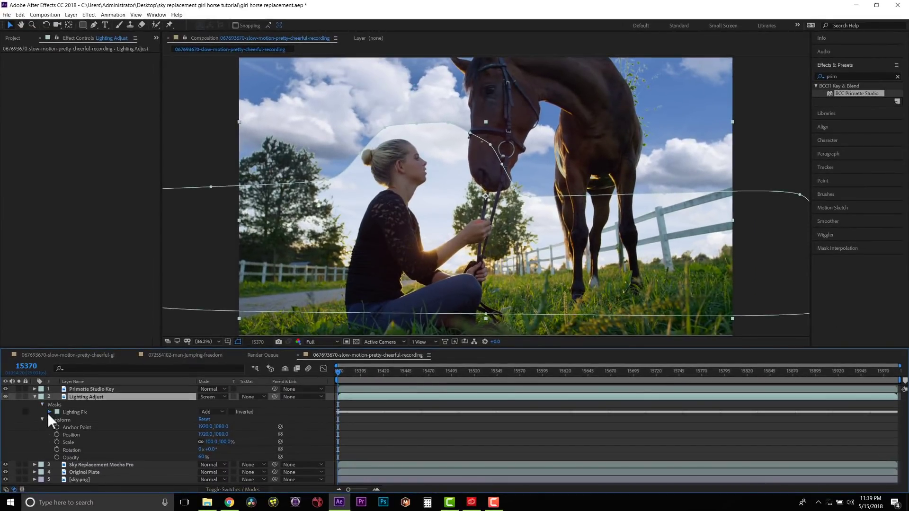
pyautogui.click(51, 405)
pyautogui.scroll(-1, 193, 448)
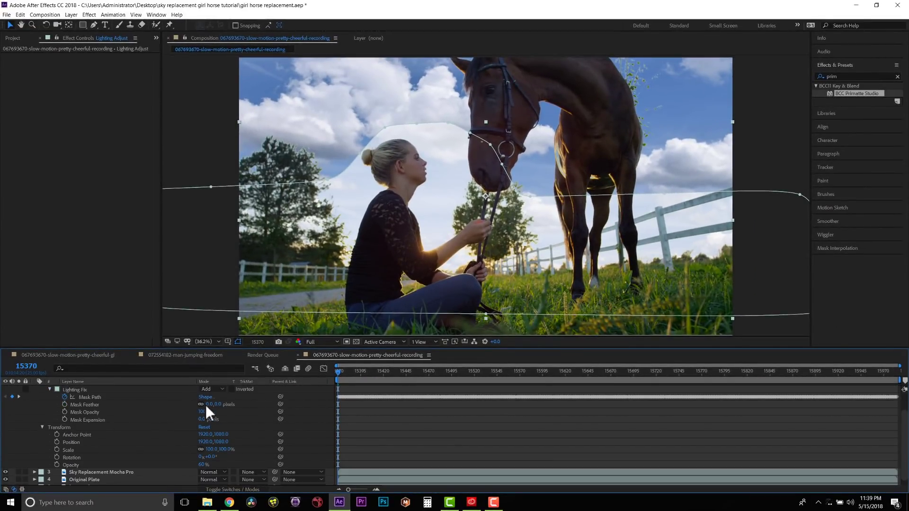
pyautogui.click(544, 372)
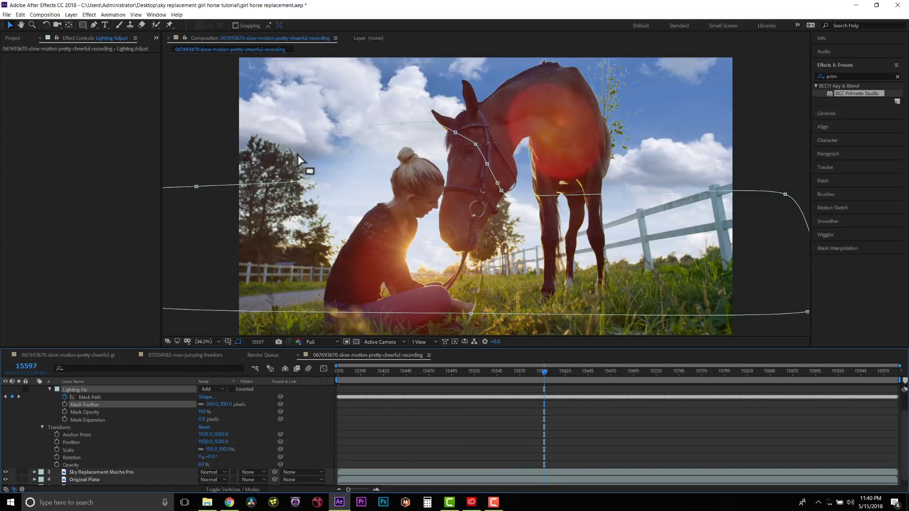
pyautogui.write('200')
pyautogui.press('Return')
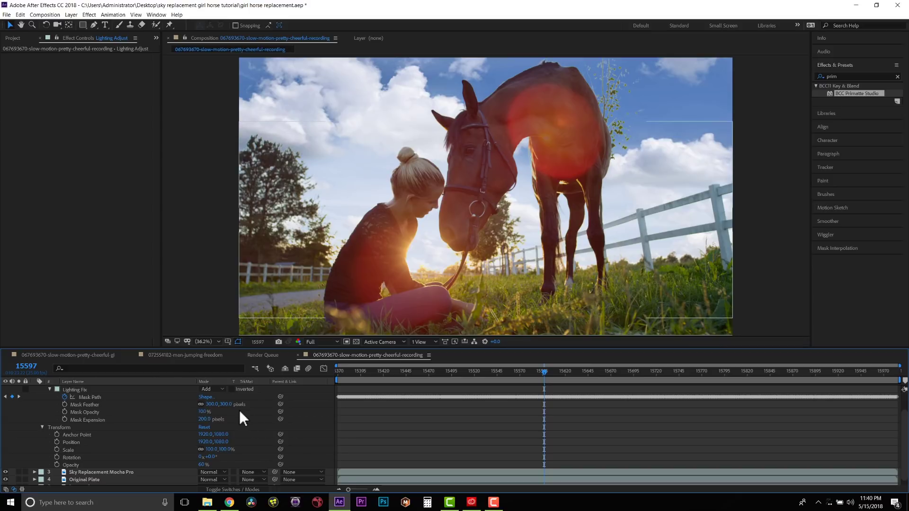
# Set the Lighting Fix mask's expansion to 300 pixels, collapse the layer's properties, and return to the first frame
pyautogui.click(207, 419)
pyautogui.write('300')
pyautogui.press('Return')
pyautogui.click(338, 371)
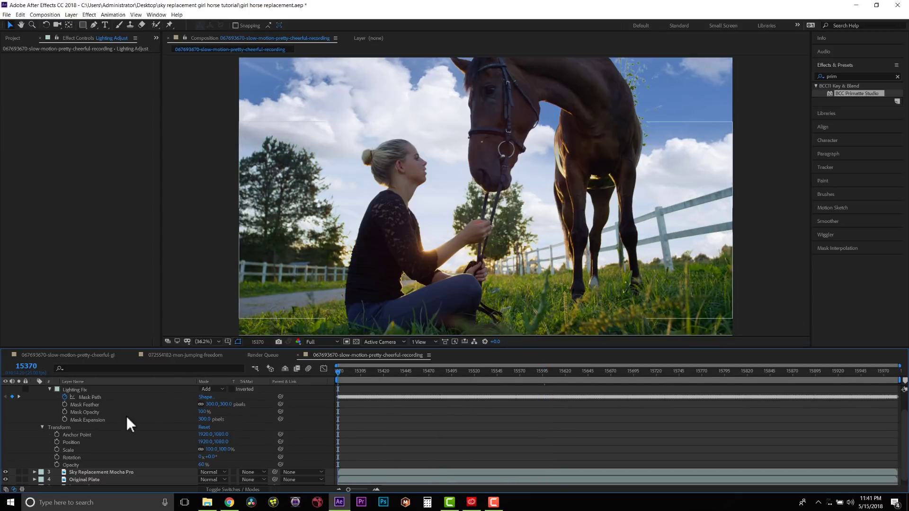
pyautogui.press('u')
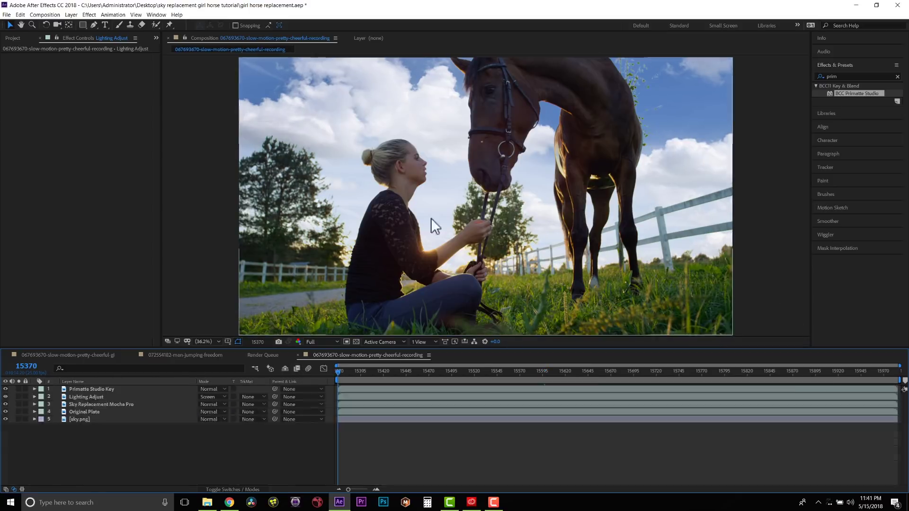
pyautogui.click(454, 372)
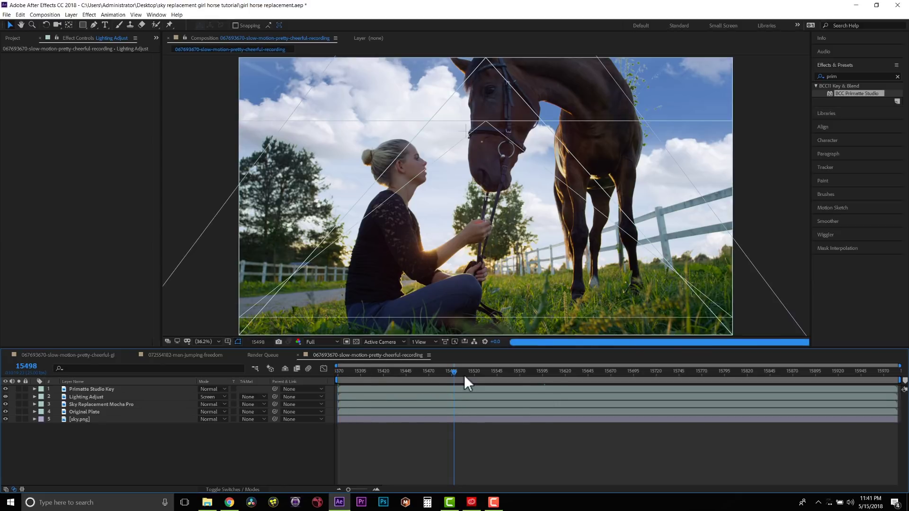
pyautogui.press('Home')
# Duplicate the Original Plate layer, move the copy above Lighting Adjust, and rename it "sun replace"
pyautogui.click(79, 412)
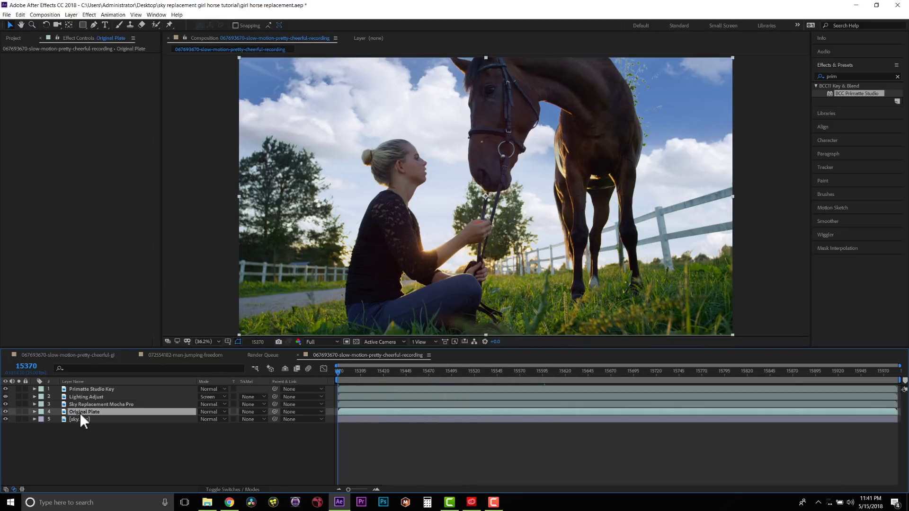
pyautogui.hotkey('ctrl', 'd')
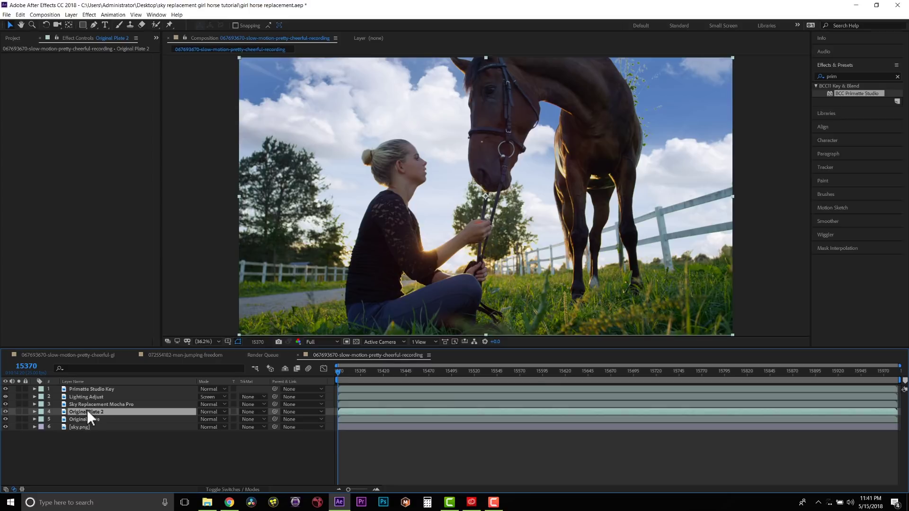
pyautogui.moveTo(86, 411); pyautogui.dragTo(89, 398)
pyautogui.rightClick(89, 395)
pyautogui.click(107, 393)
pyautogui.write('c')
pyautogui.press('BackSpace')
pyautogui.write('sun replace')
pyautogui.click(107, 441)
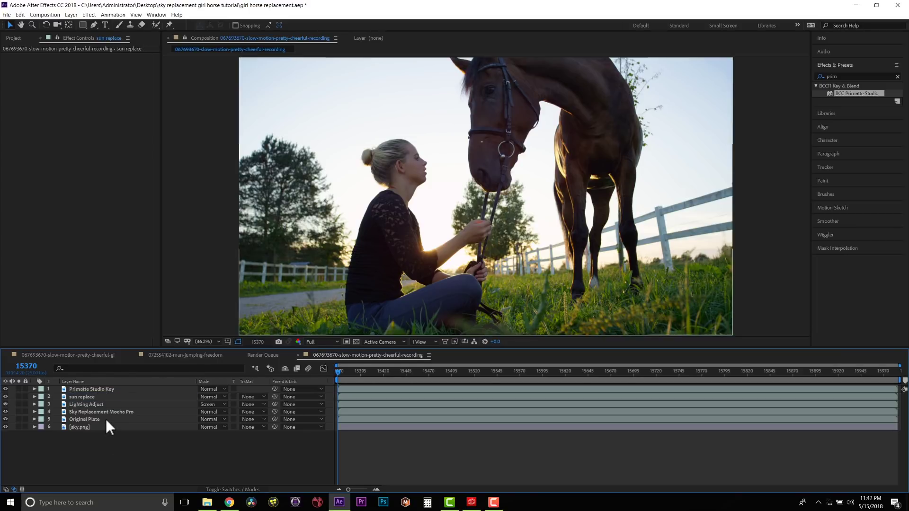
# Reopen the Sky Replacement Mocha Pro layer's project in mocha and set the Sky Replace Track's insert clip to None
pyautogui.click(106, 419)
pyautogui.click(101, 412)
pyautogui.click(39, 82)
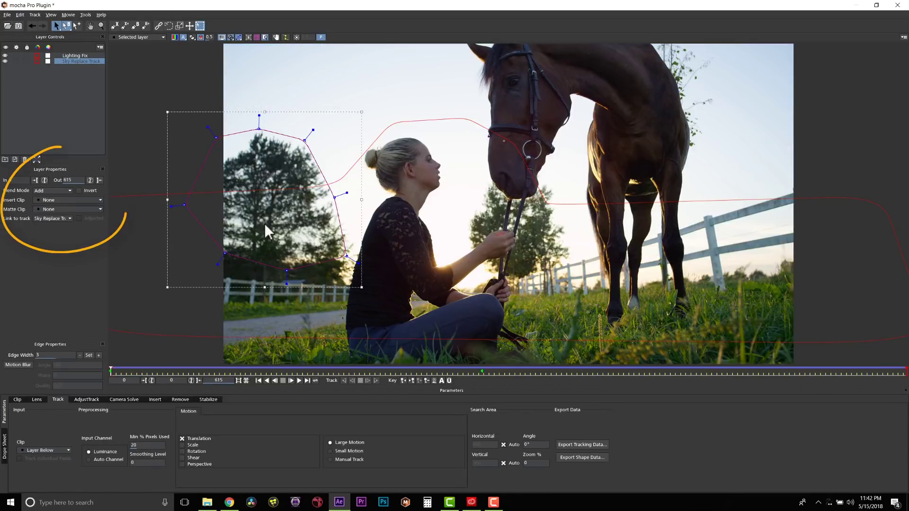
# Draw a rounded closed X-spline around the sun beside the girl's arm and name its layer "sun"
pyautogui.click(114, 26)
pyautogui.click(444, 206)
pyautogui.click(465, 203)
pyautogui.rightClick(444, 326)
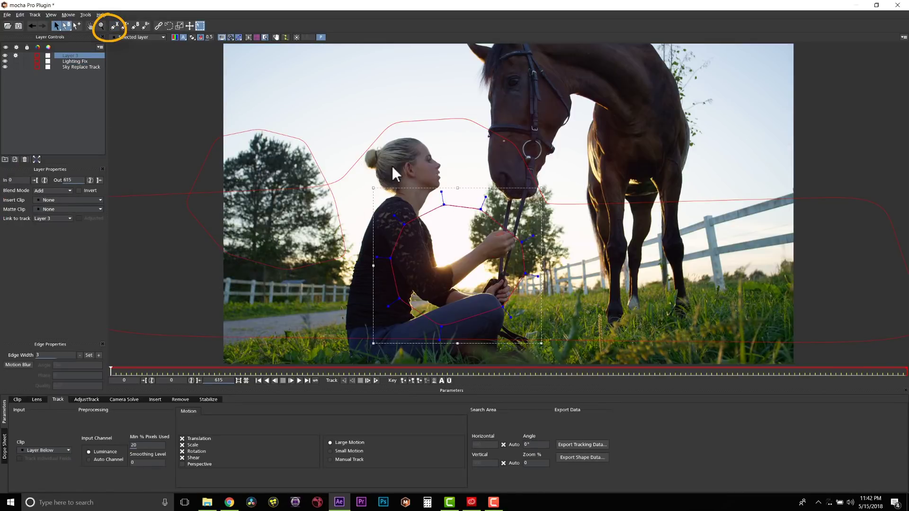
pyautogui.moveTo(482, 225); pyautogui.dragTo(468, 211)
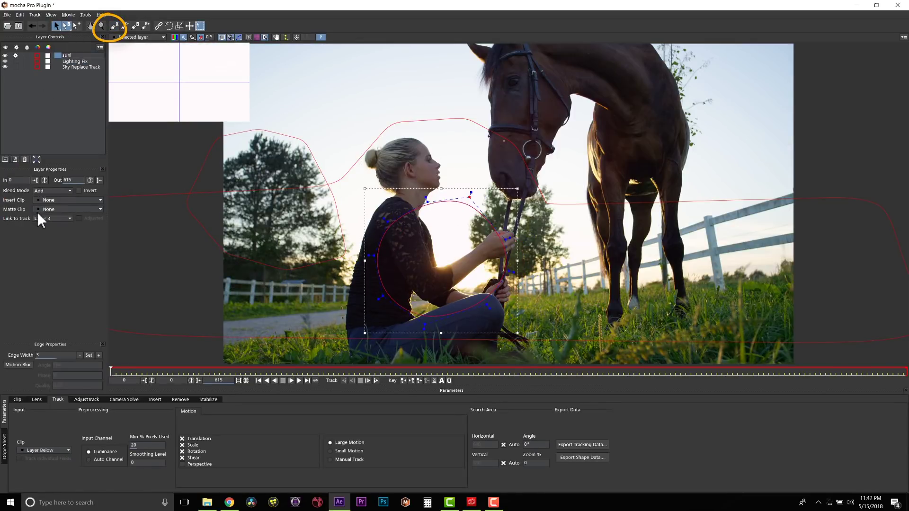
# Link the sun layer to the Sky Replace Track and scrub the timeline back to frame 0
pyautogui.click(41, 218)
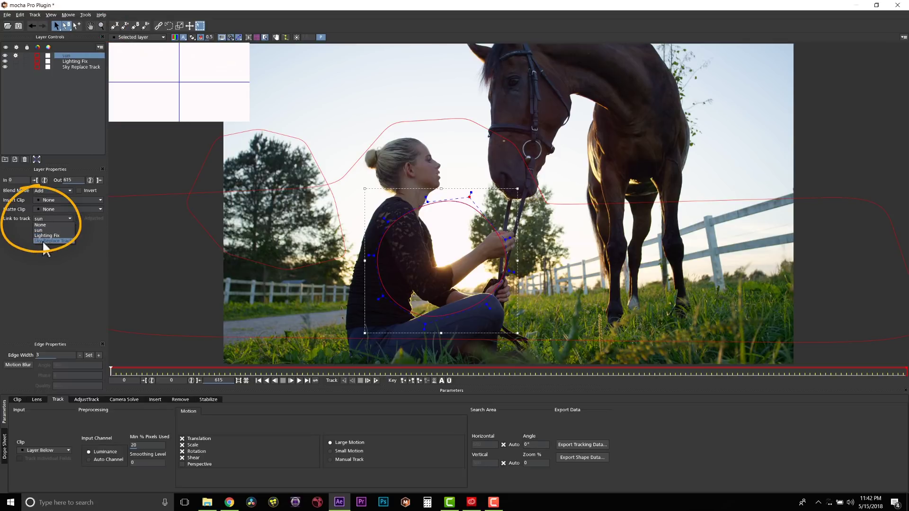
pyautogui.click(43, 242)
pyautogui.moveTo(116, 371); pyautogui.dragTo(4, 308)
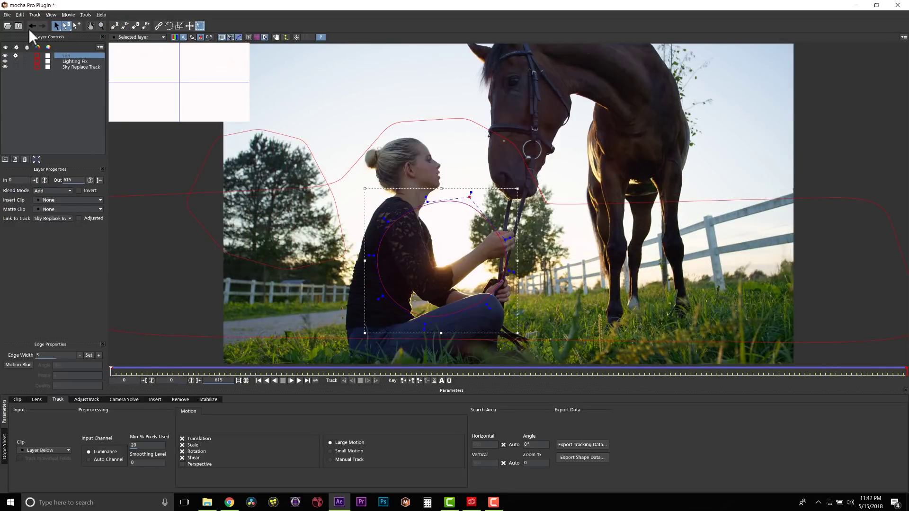
# Restore Insert Layer as the insert clip of the Sky Replace Track layer
pyautogui.click(67, 68)
pyautogui.click(38, 200)
pyautogui.click(42, 221)
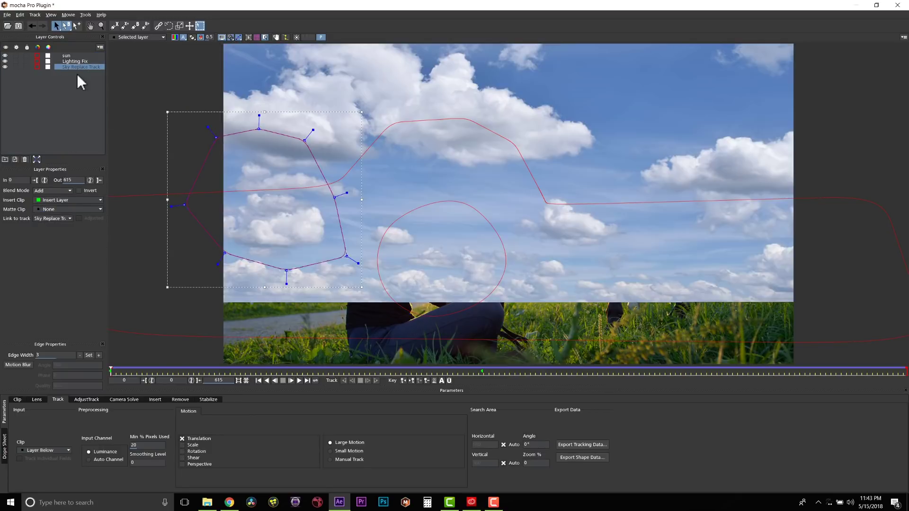
# Copy the sun layer's mocha shape data to the clipboard and close mocha with the project saved
pyautogui.click(72, 55)
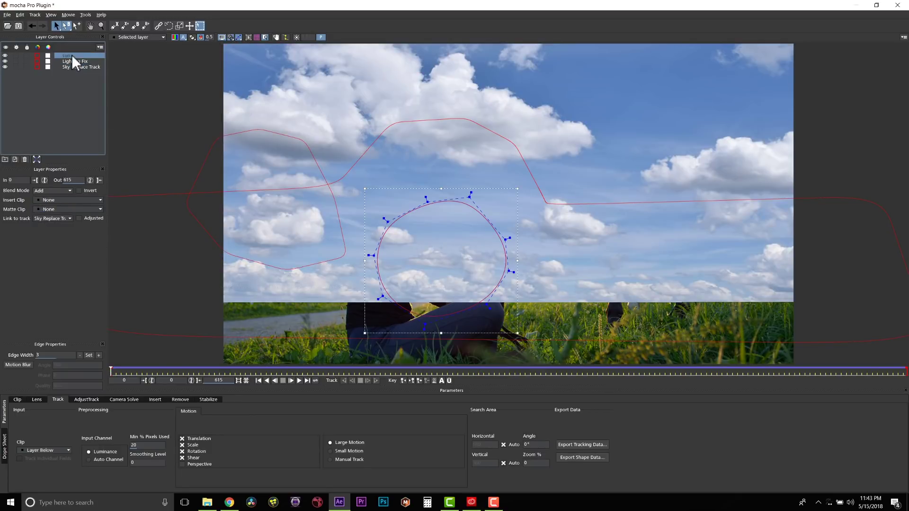
pyautogui.click(582, 458)
pyautogui.click(445, 261)
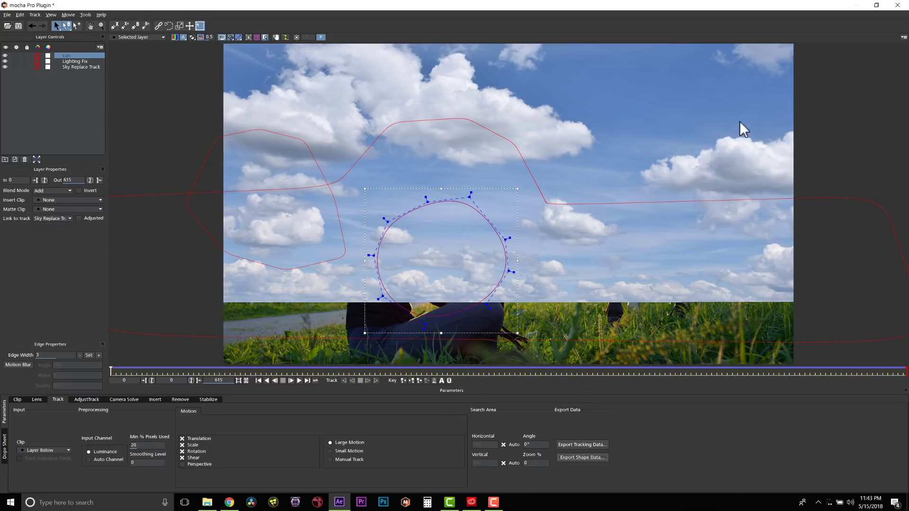
pyautogui.click(898, 7)
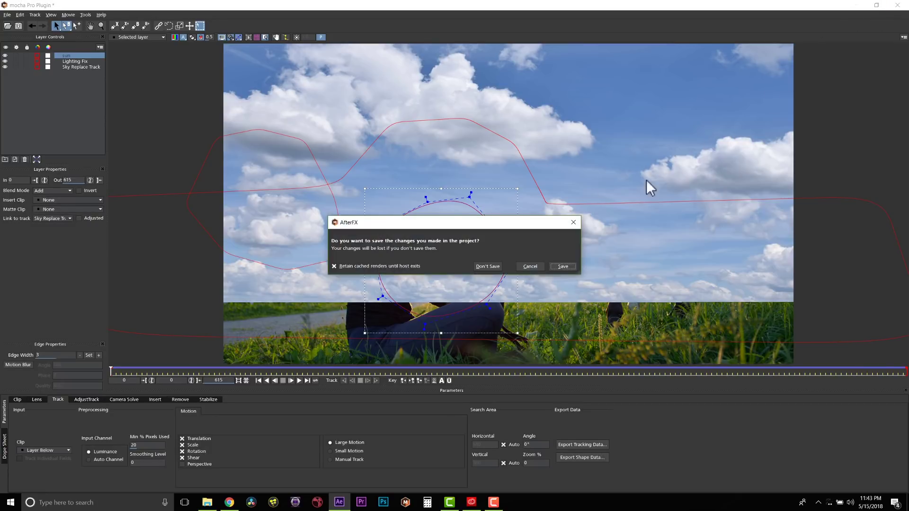
pyautogui.click(523, 264)
# Paste the mocha mask onto the sun replace layer and set its mask feather to 300 pixels
pyautogui.click(85, 397)
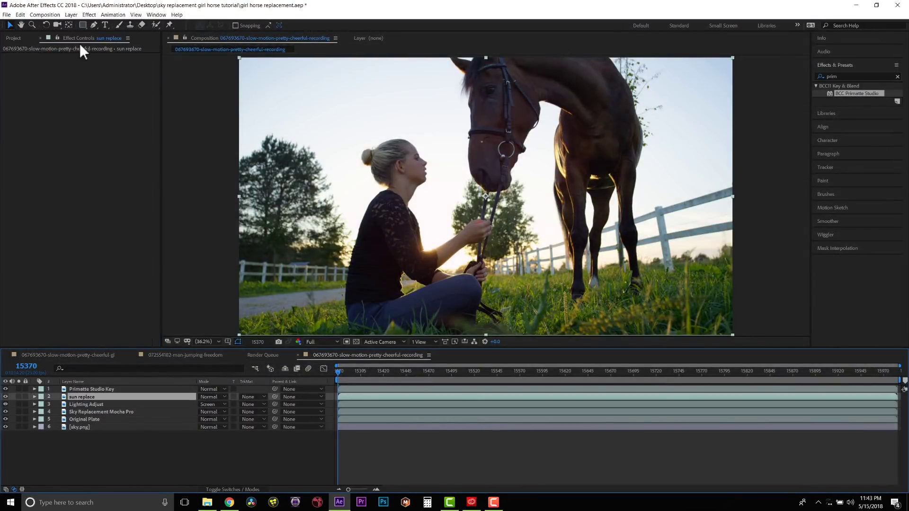
pyautogui.click(24, 13)
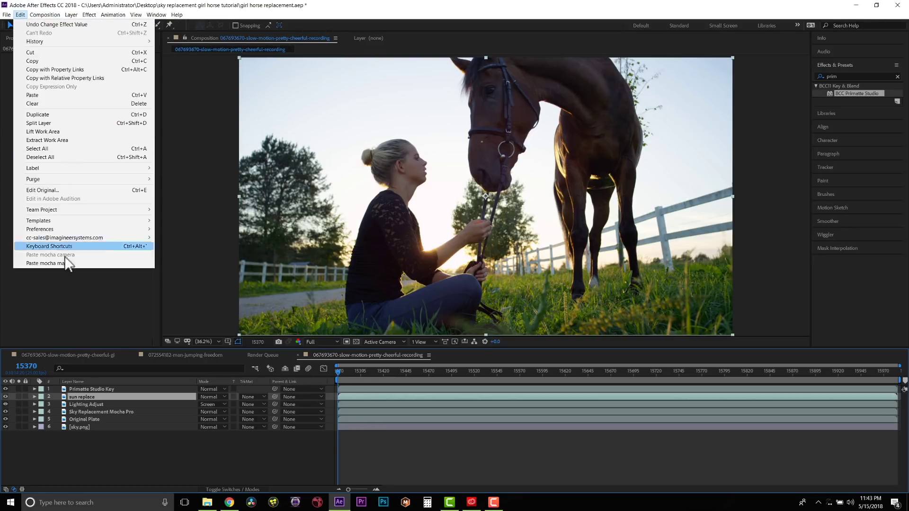
pyautogui.click(65, 263)
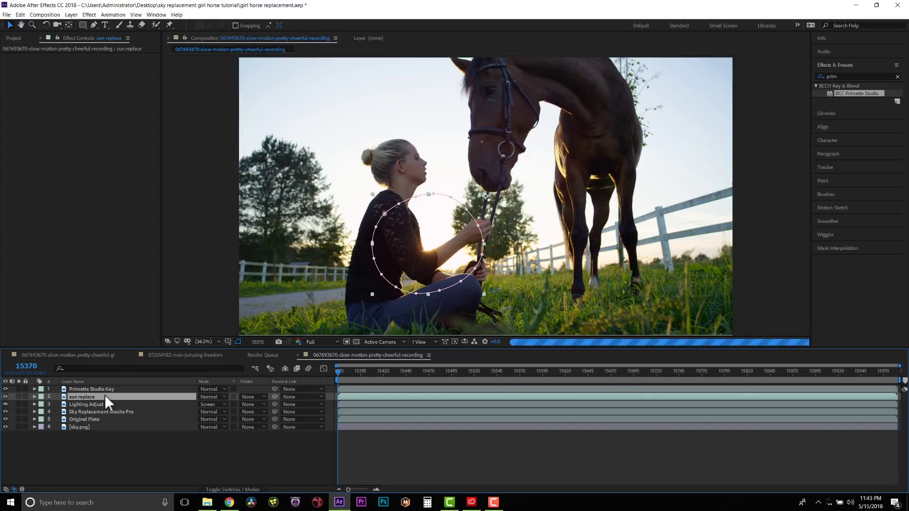
pyautogui.click(35, 397)
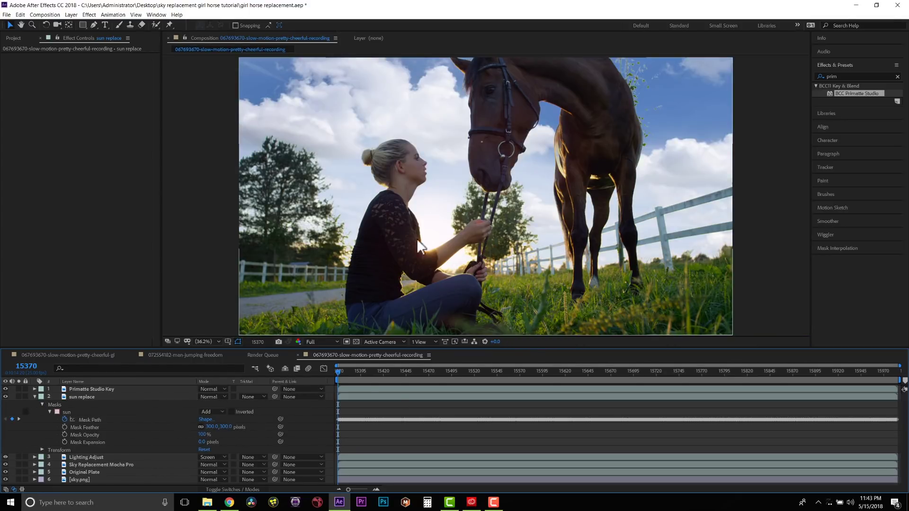
# Toggle the visibility of the Sky Replacement Mocha Pro layer to compare the composite with and without it
pyautogui.click(5, 464)
pyautogui.click(6, 464)
pyautogui.click(6, 464)
pyautogui.click(7, 464)
pyautogui.click(7, 463)
pyautogui.click(7, 462)
pyautogui.click(7, 461)
pyautogui.click(7, 462)
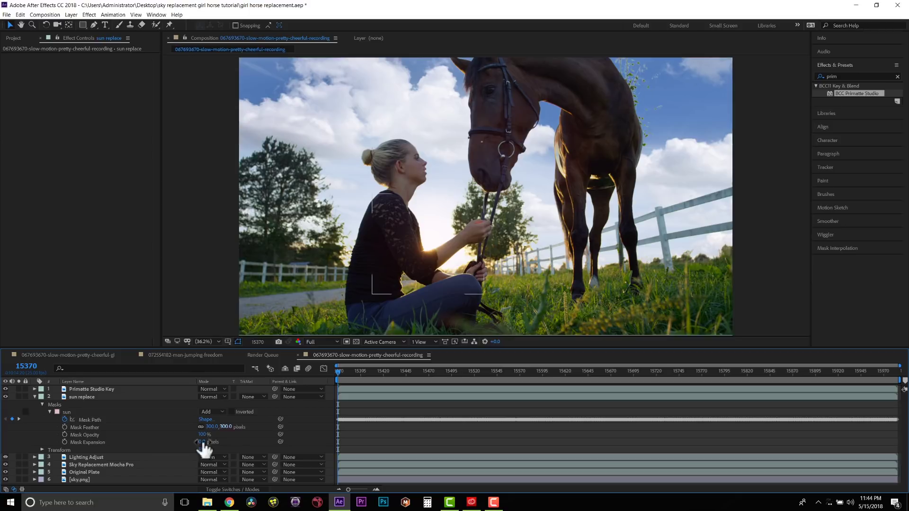
# Switch BCC Primatte Studio on the Primatte Studio Key layer to Clean FG Noise sampling and set Hybrid Erode to 100
pyautogui.click(100, 390)
pyautogui.click(68, 91)
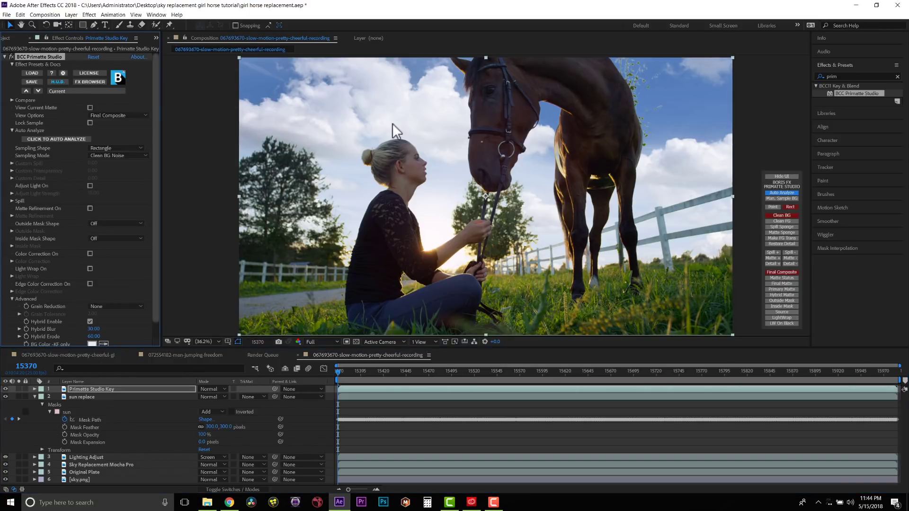
pyautogui.click(775, 221)
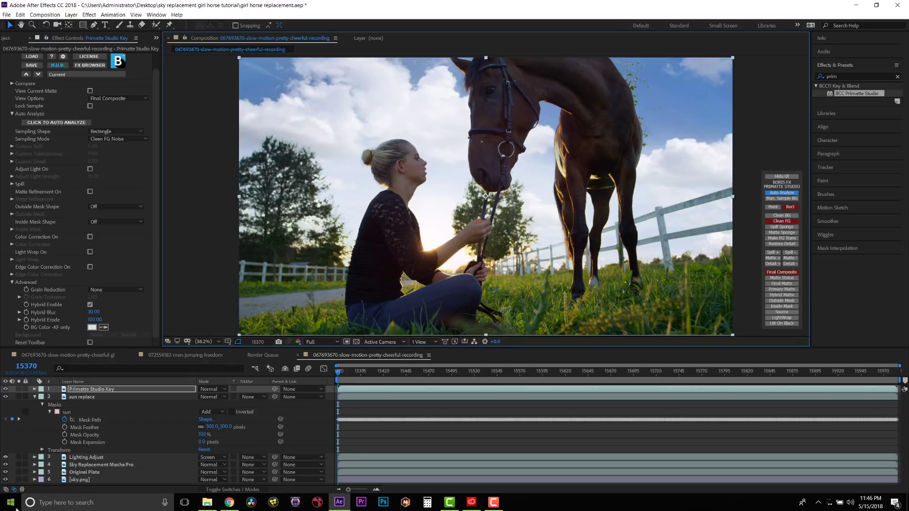
# Duplicate the Original Plate layer and rename the copy "darken tree edges"
pyautogui.click(35, 397)
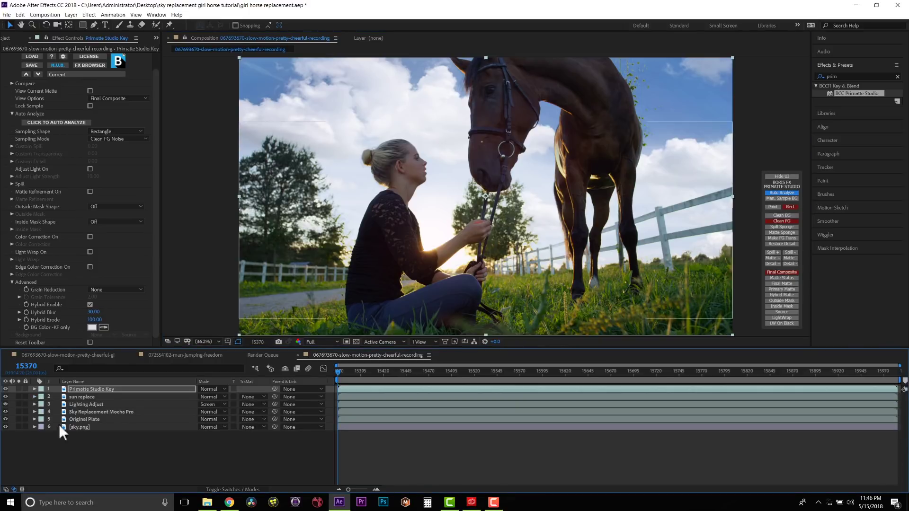
pyautogui.click(99, 420)
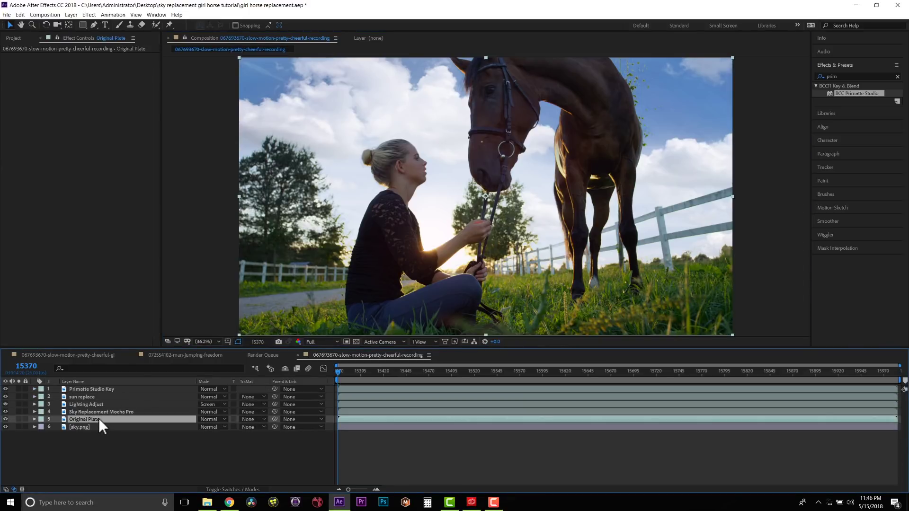
pyautogui.hotkey('ctrl', 'd')
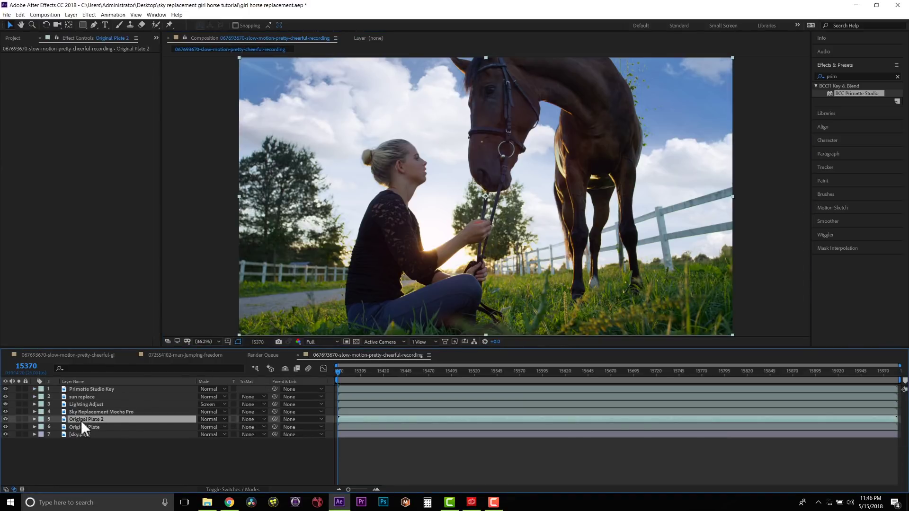
pyautogui.rightClick(81, 420)
pyautogui.click(107, 416)
pyautogui.write('darken tree ed')
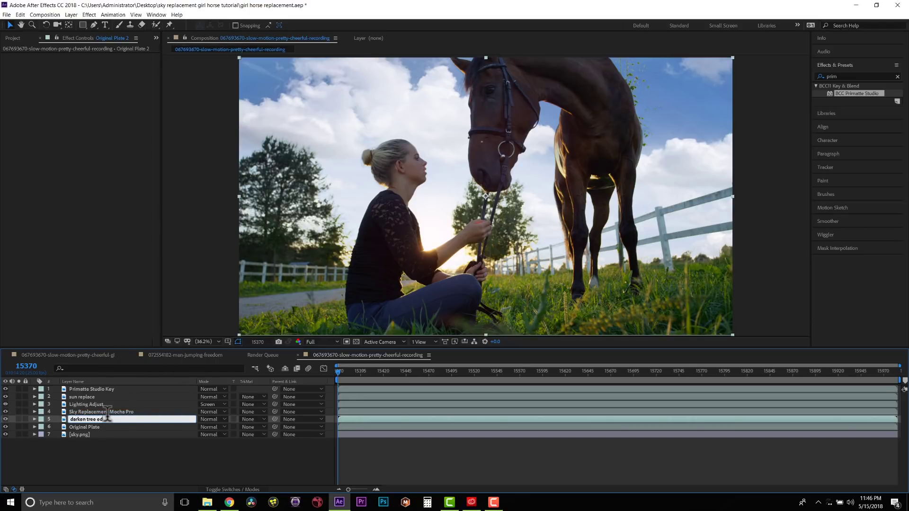
pyautogui.write('ges')
pyautogui.press('Return')
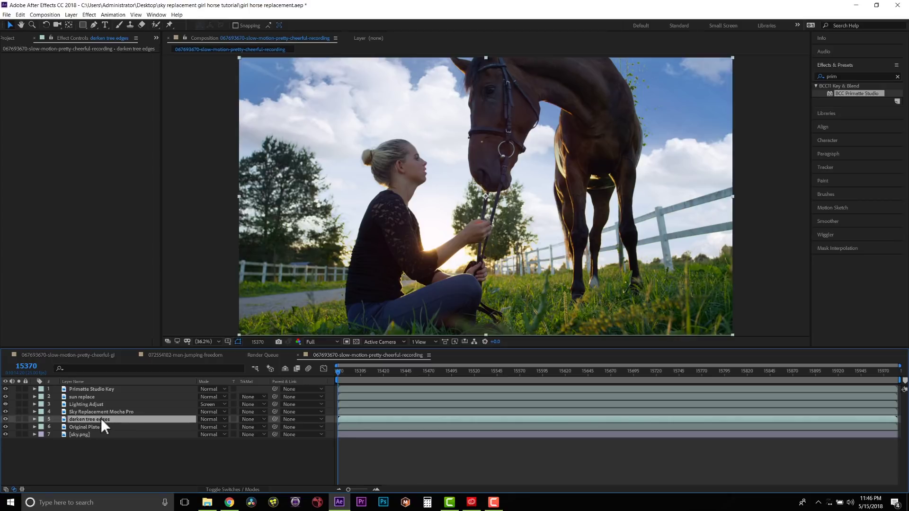
# Move the darken tree edges layer directly below Primatte Studio Key and change its blending mode, trying Darken before settling on Multiply
pyautogui.moveTo(102, 419); pyautogui.dragTo(106, 397)
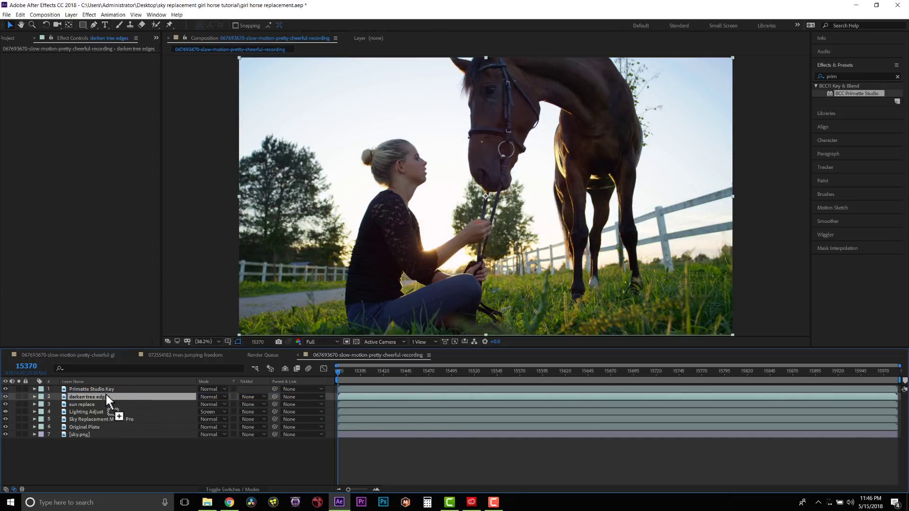
pyautogui.click(215, 397)
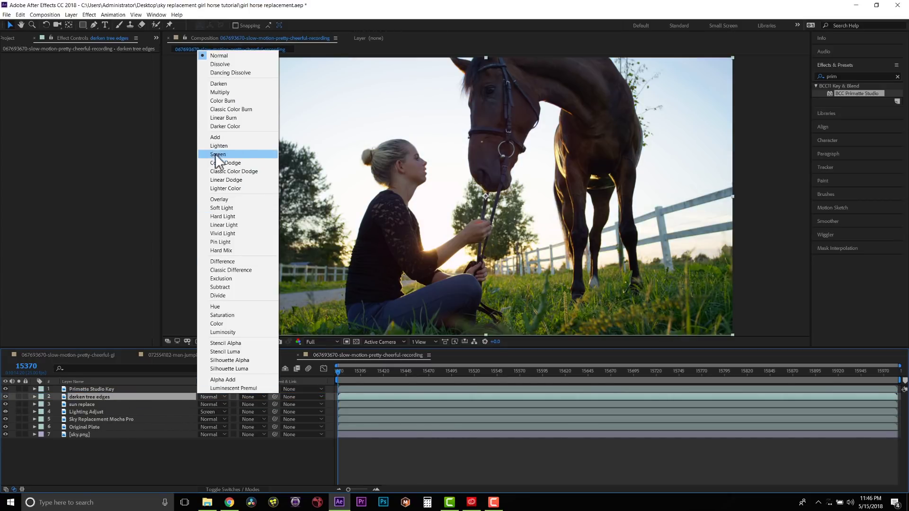
pyautogui.click(219, 83)
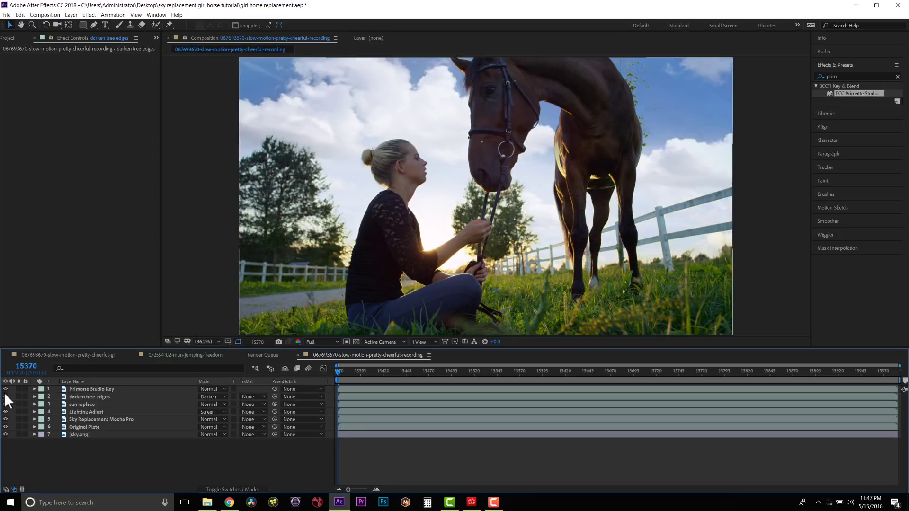
pyautogui.click(213, 397)
pyautogui.click(229, 93)
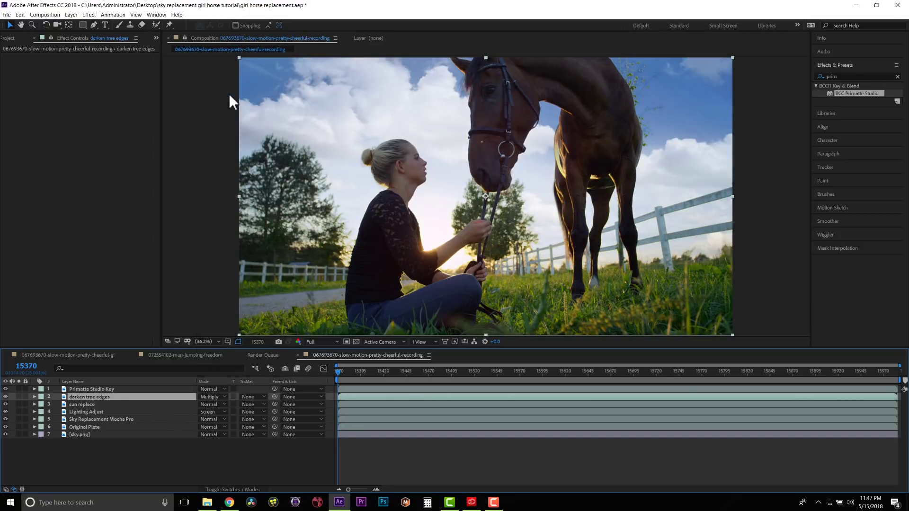